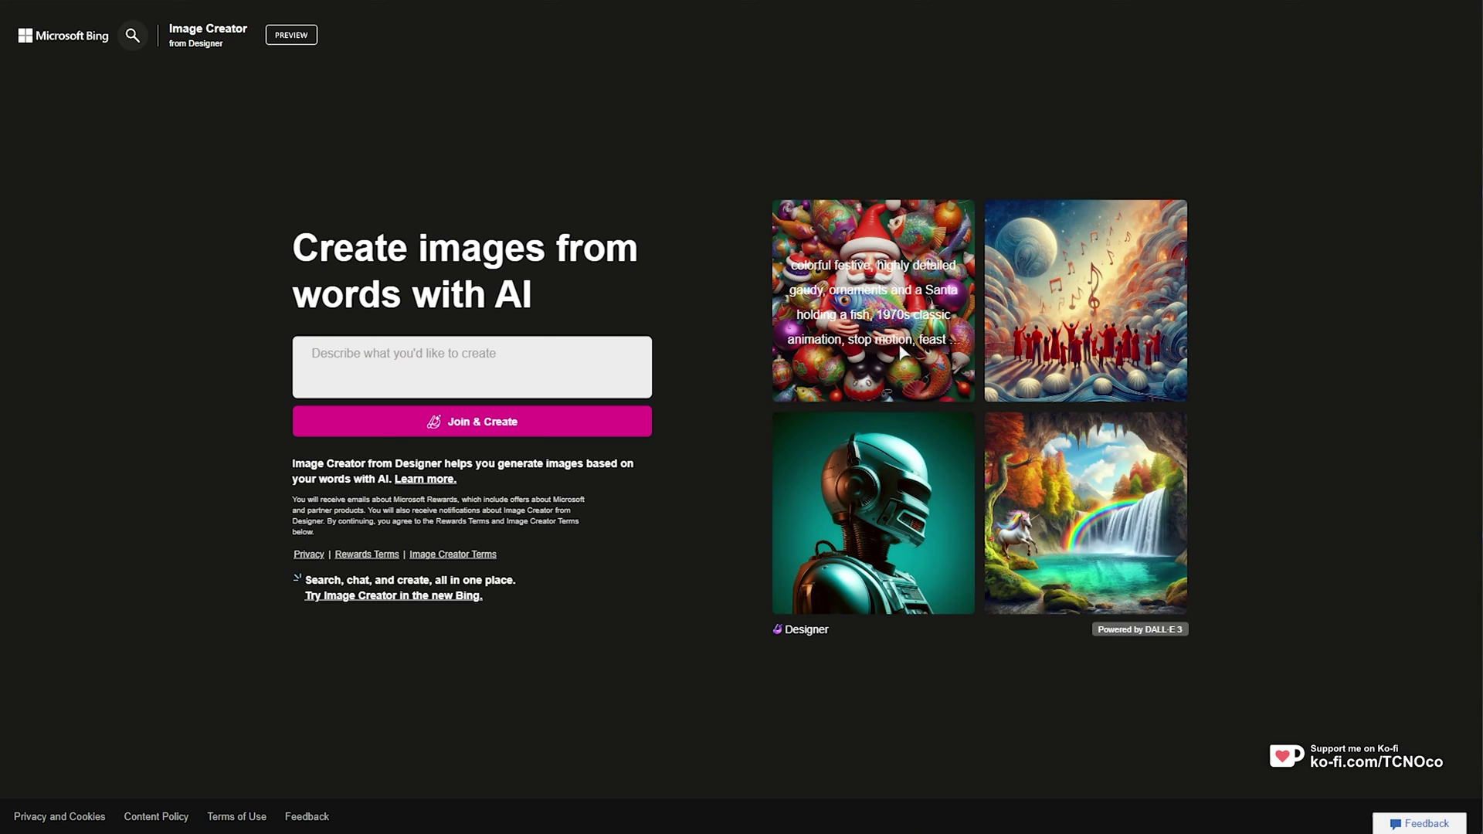
From the Designer home page, open Image Creator and expand its empty prompt box
{"action": "key", "text": "ctrl+a"}
{"action": "left_click", "coordinate": [1160, 723]}
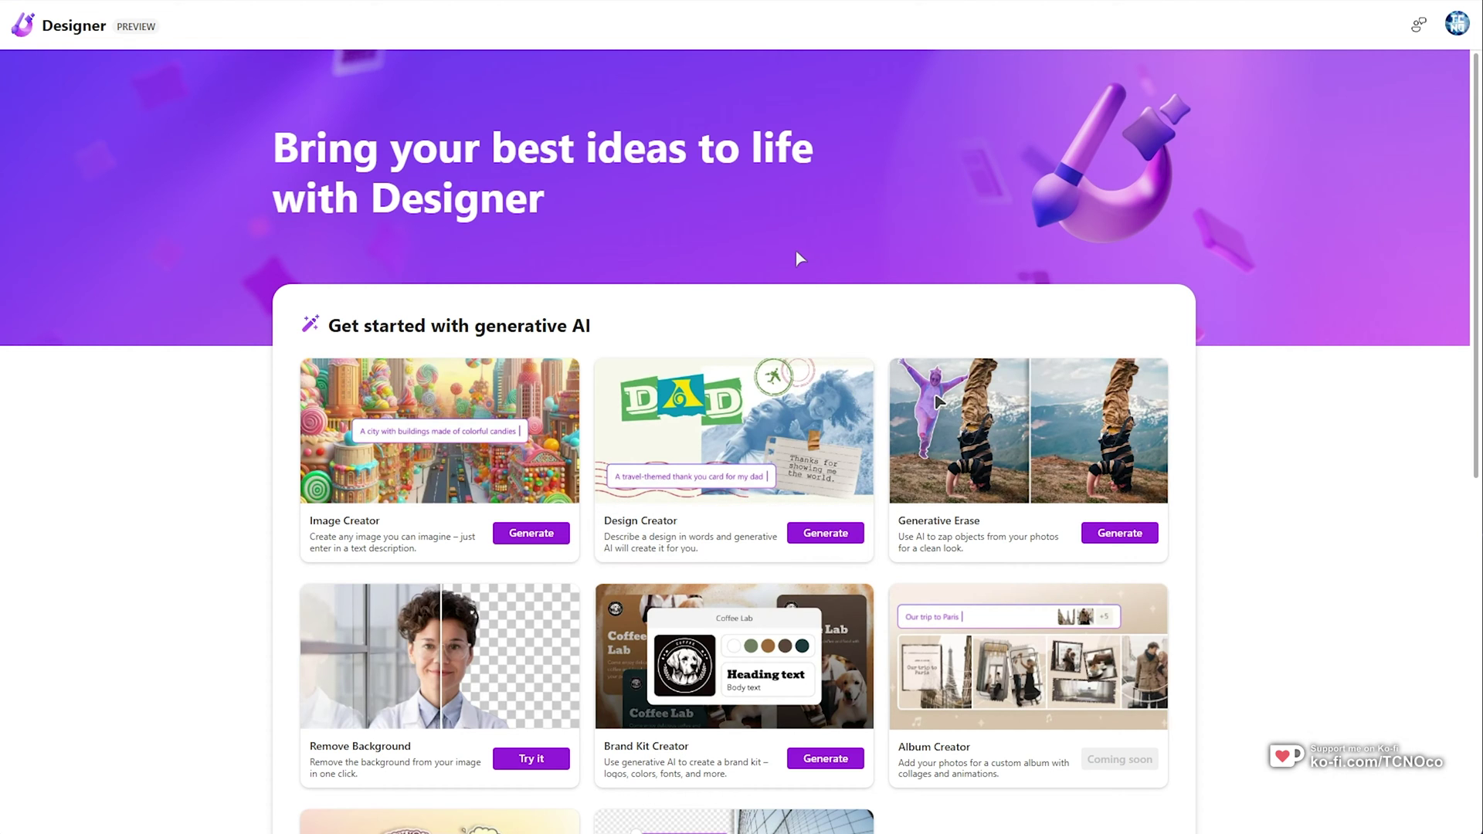
{"action": "scroll", "coordinate": [795, 250], "scroll_direction": "down", "scroll_amount": 3}
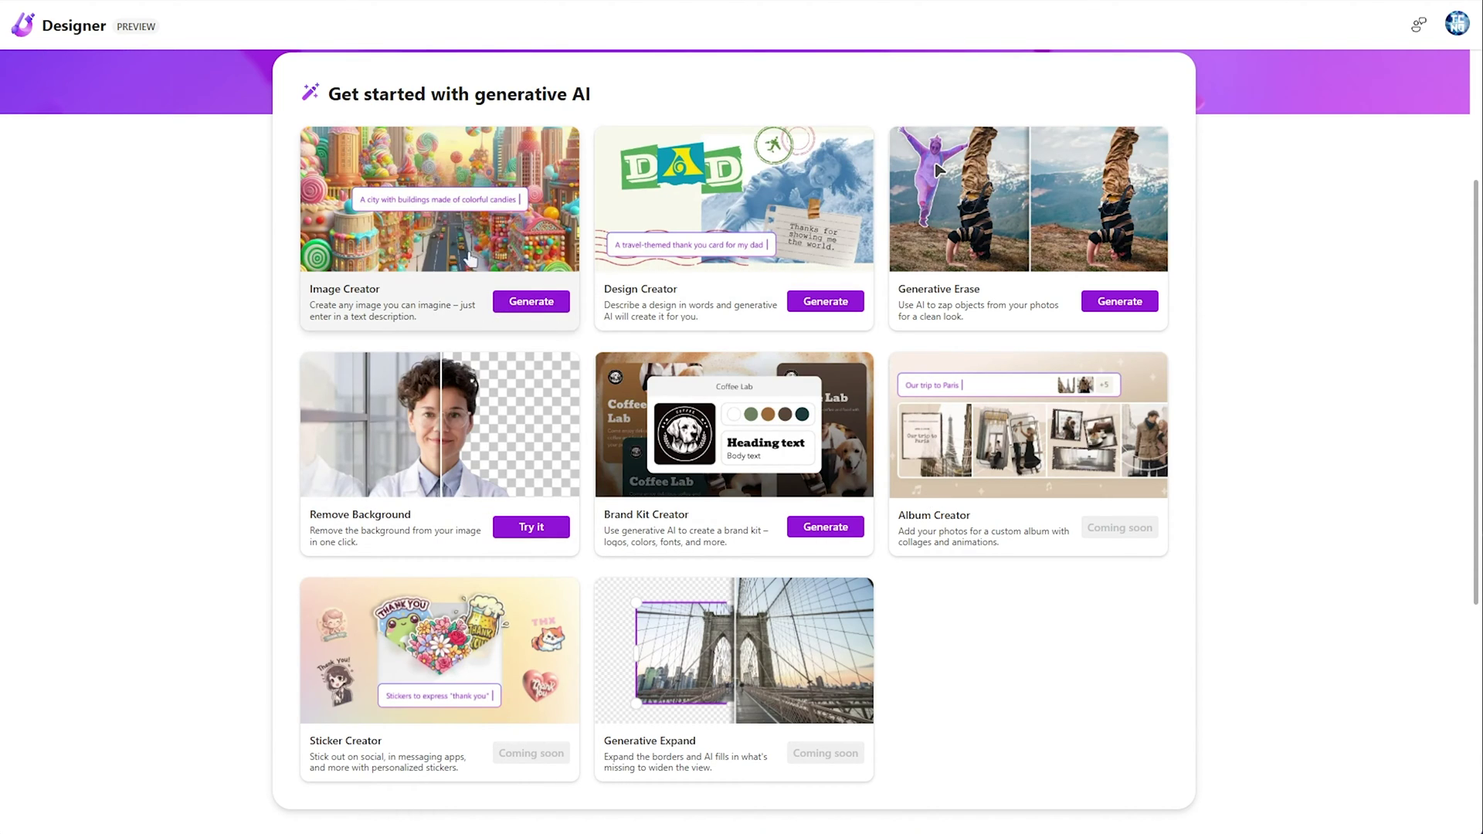
{"action": "left_click", "coordinate": [479, 233]}
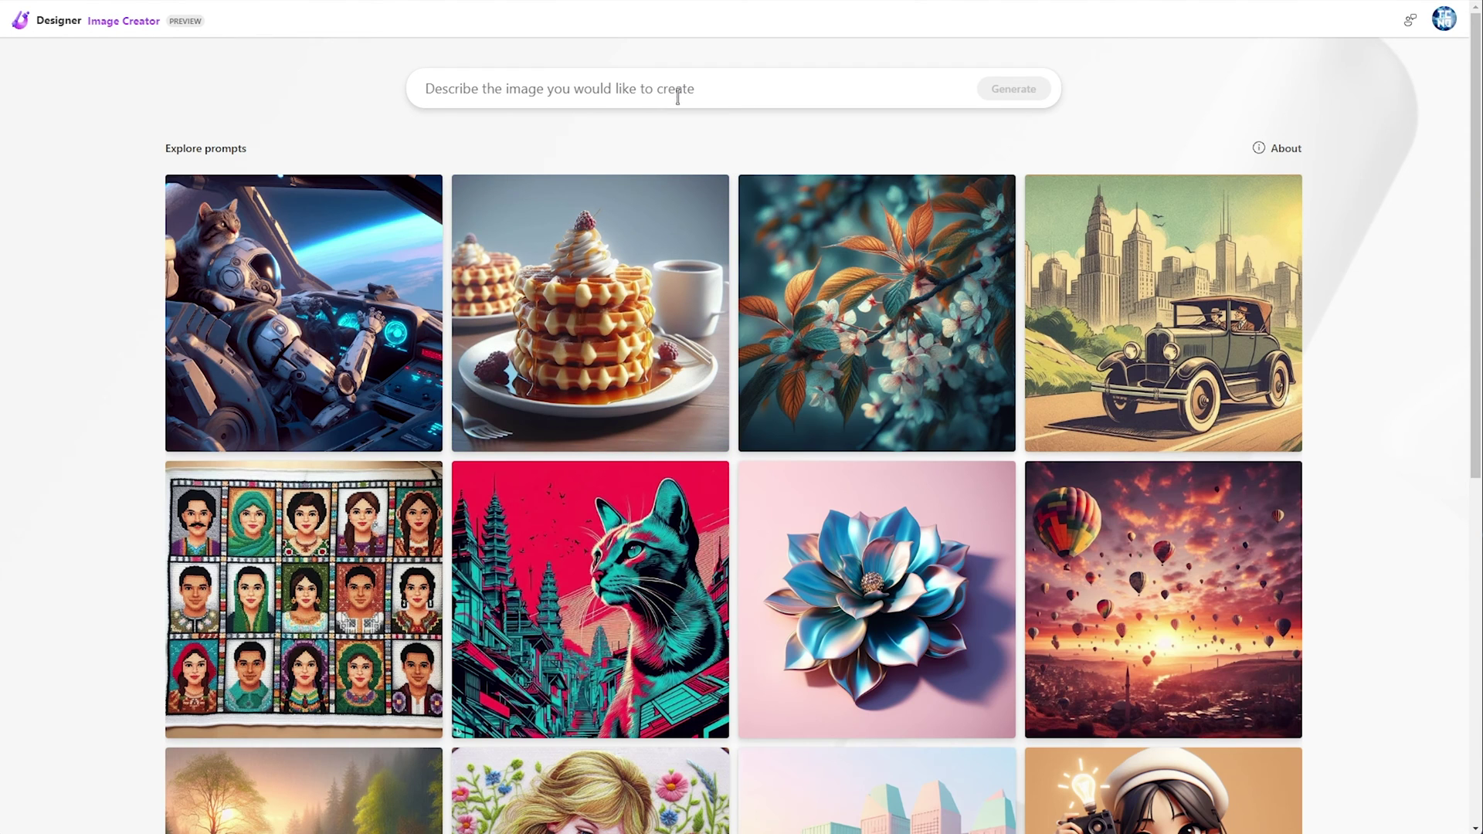
{"action": "left_click", "coordinate": [672, 93]}
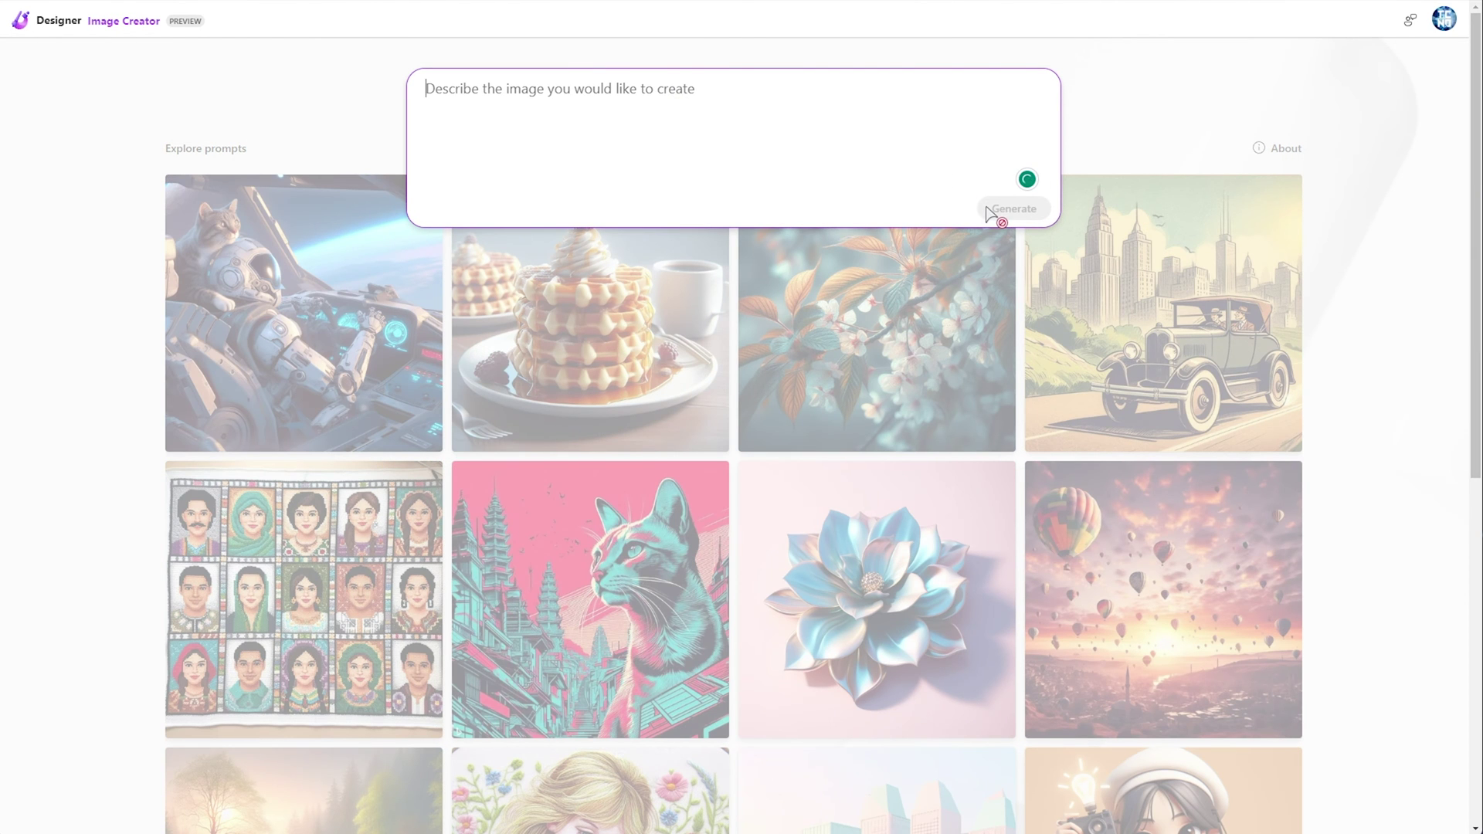
Dismiss the empty prompt box to bring the Explore prompts examples back into view
{"action": "left_click", "coordinate": [1251, 99]}
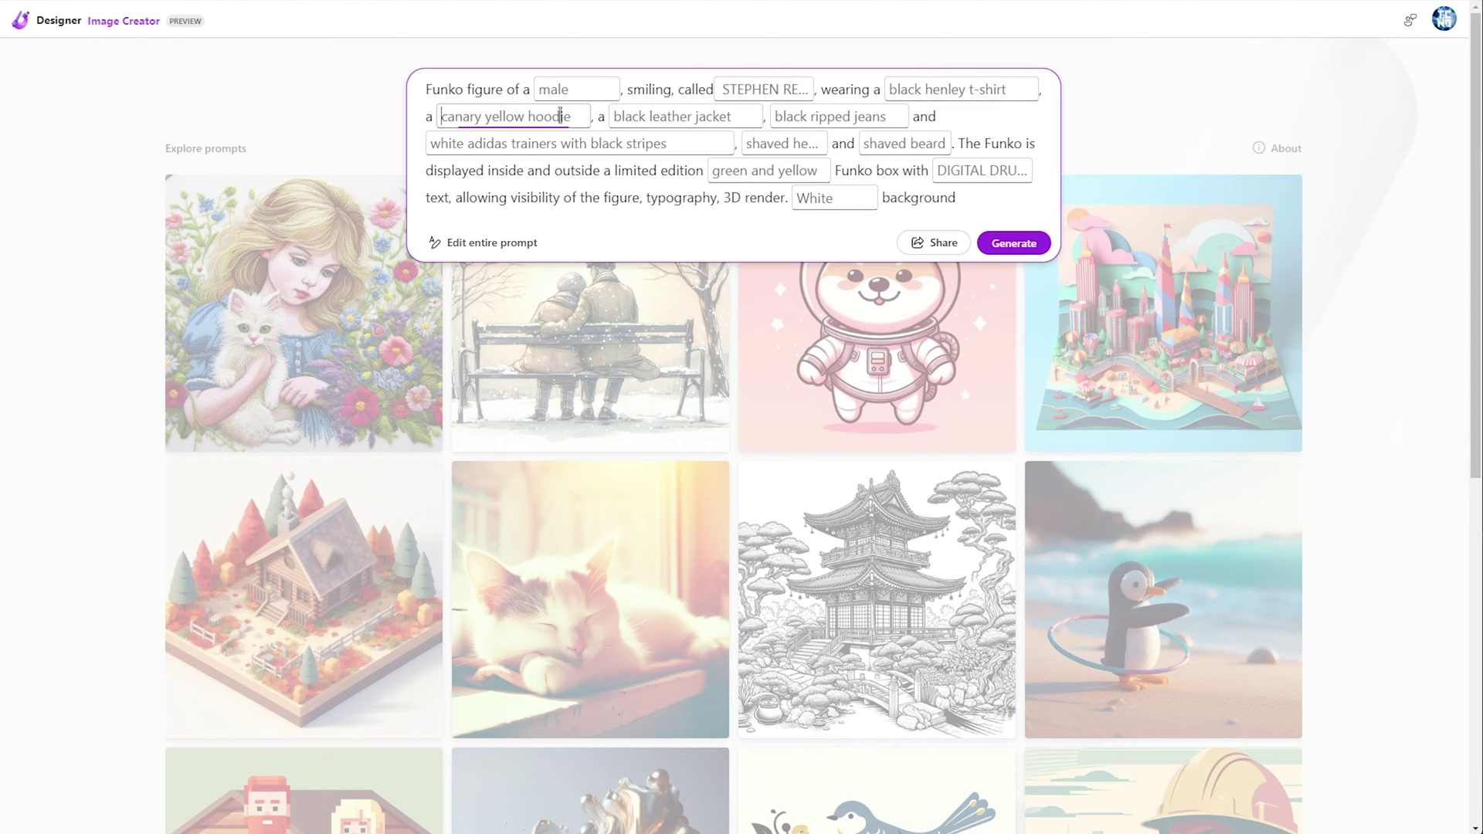
Fill the Funko template with the figure's name, a Gold t-shirt and a Black hoodie
{"action": "left_click", "coordinate": [776, 116]}
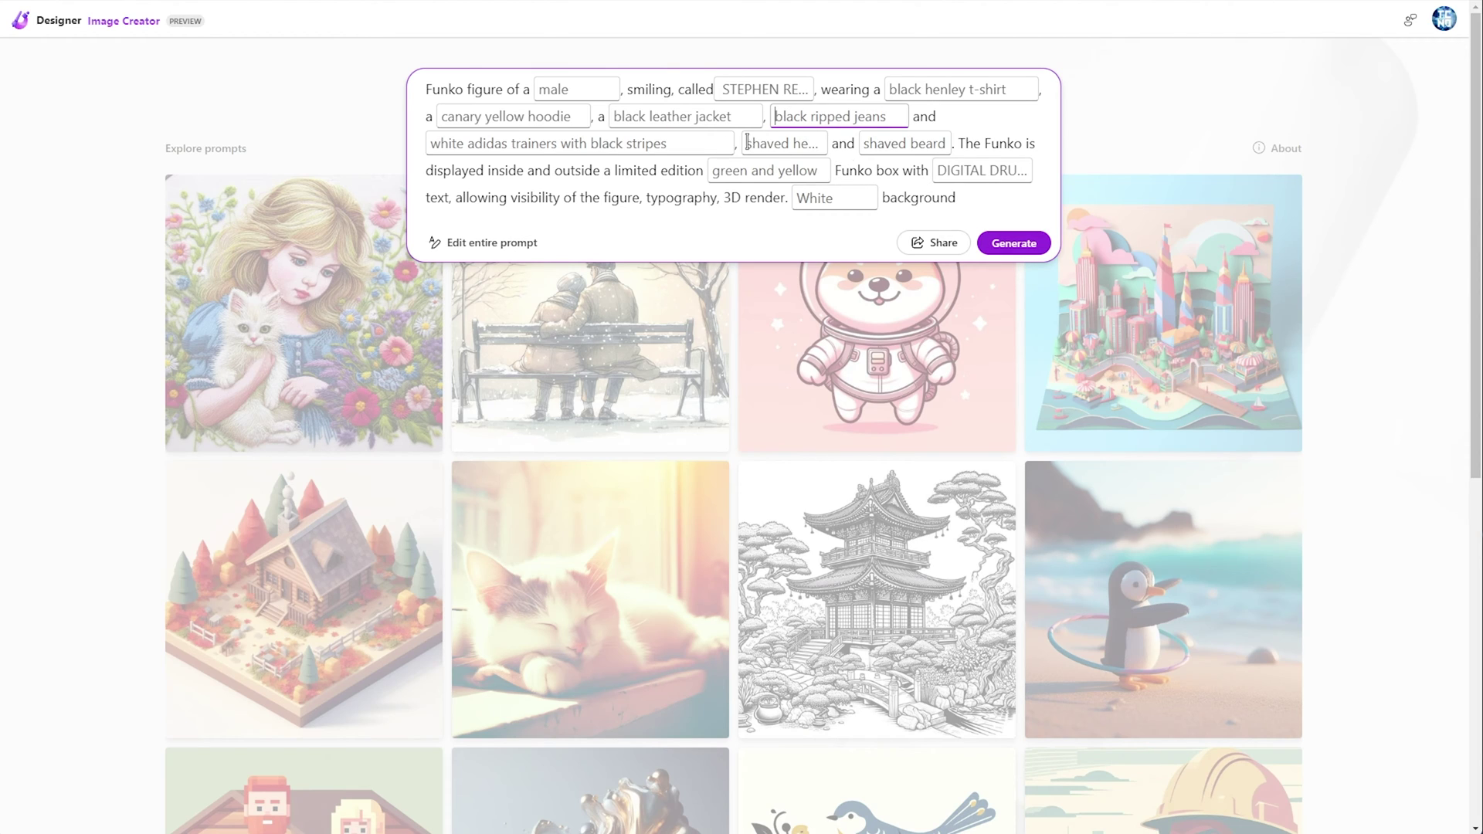
{"action": "left_click", "coordinate": [559, 91]}
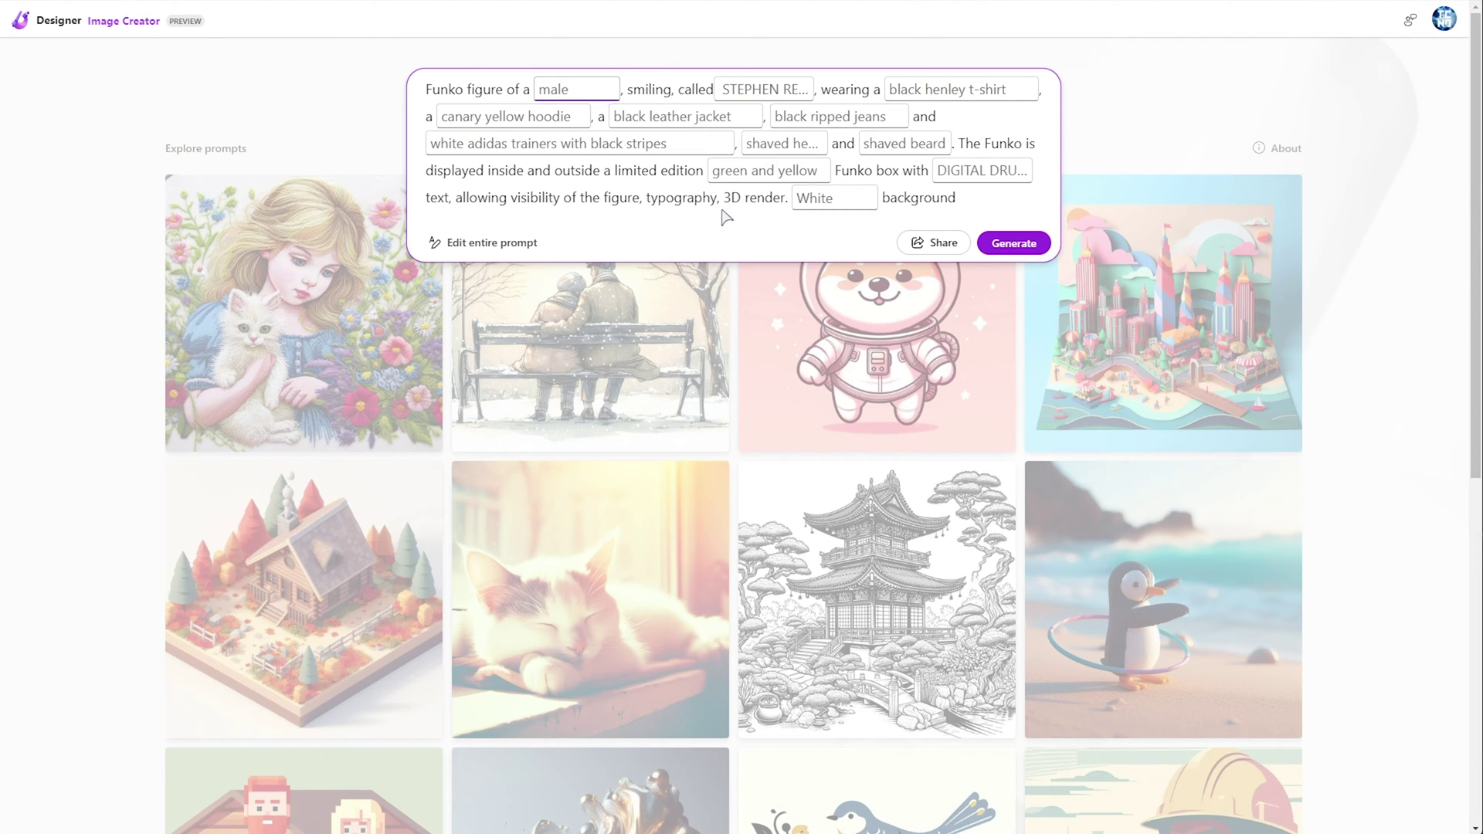
{"action": "key", "text": "Tab"}
{"action": "type", "text": "Wesley"}
{"action": "key", "text": "Tab"}
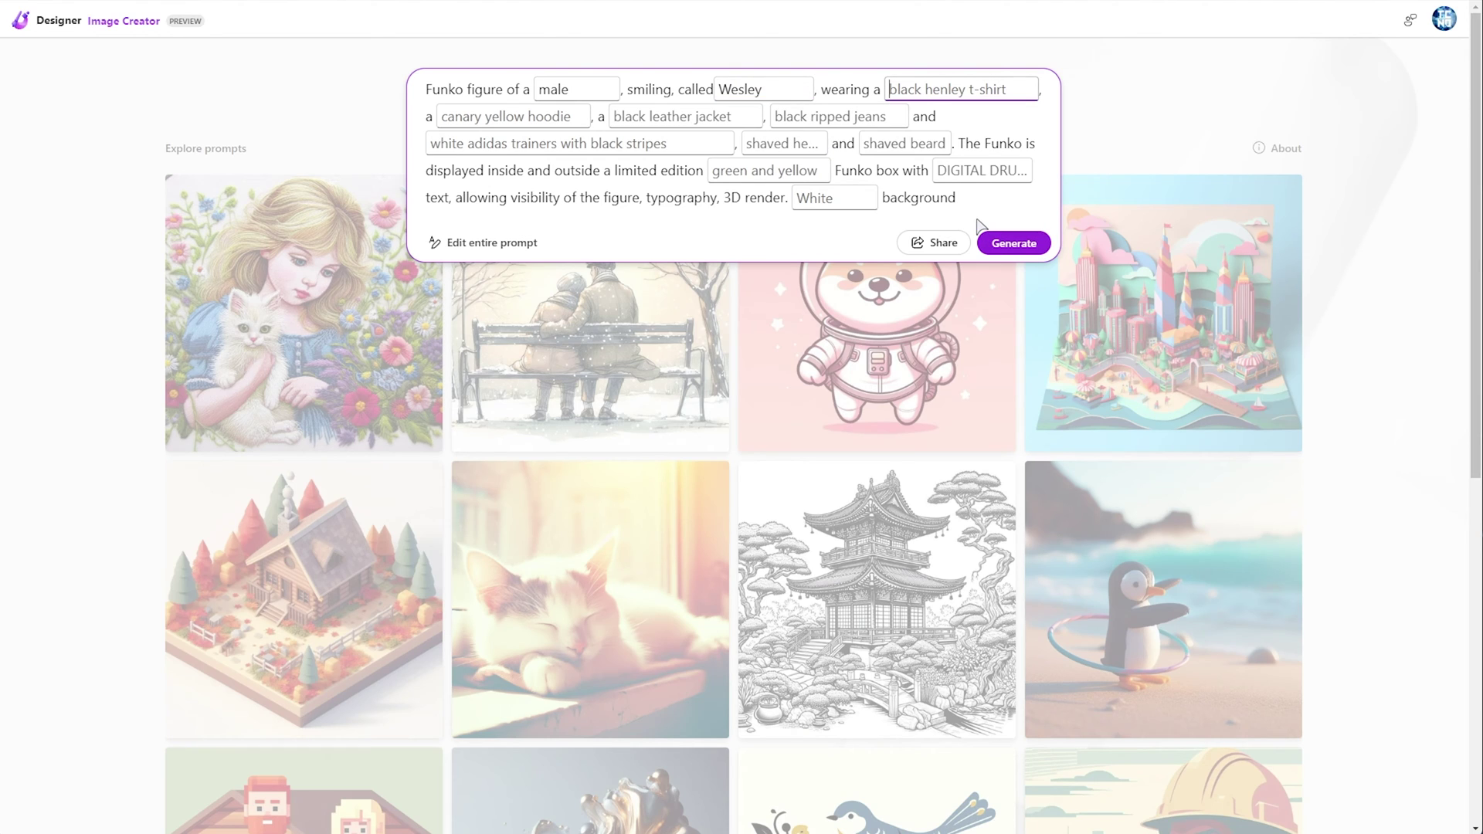
{"action": "type", "text": "Gold t-shirt"}
{"action": "key", "text": "Tab"}
{"action": "type", "text": "Black"}
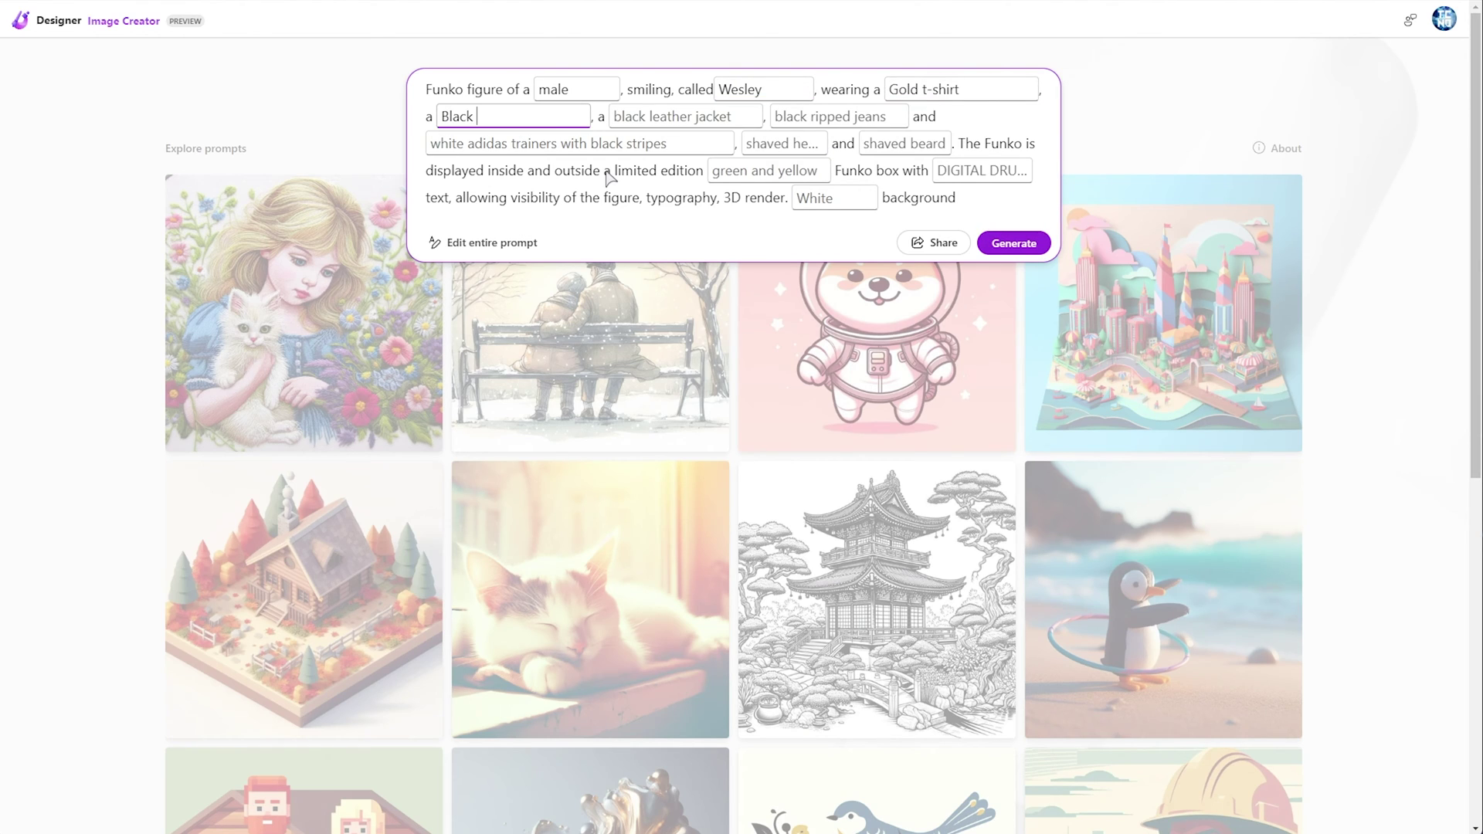
{"action": "type", "text": " hoodie"}
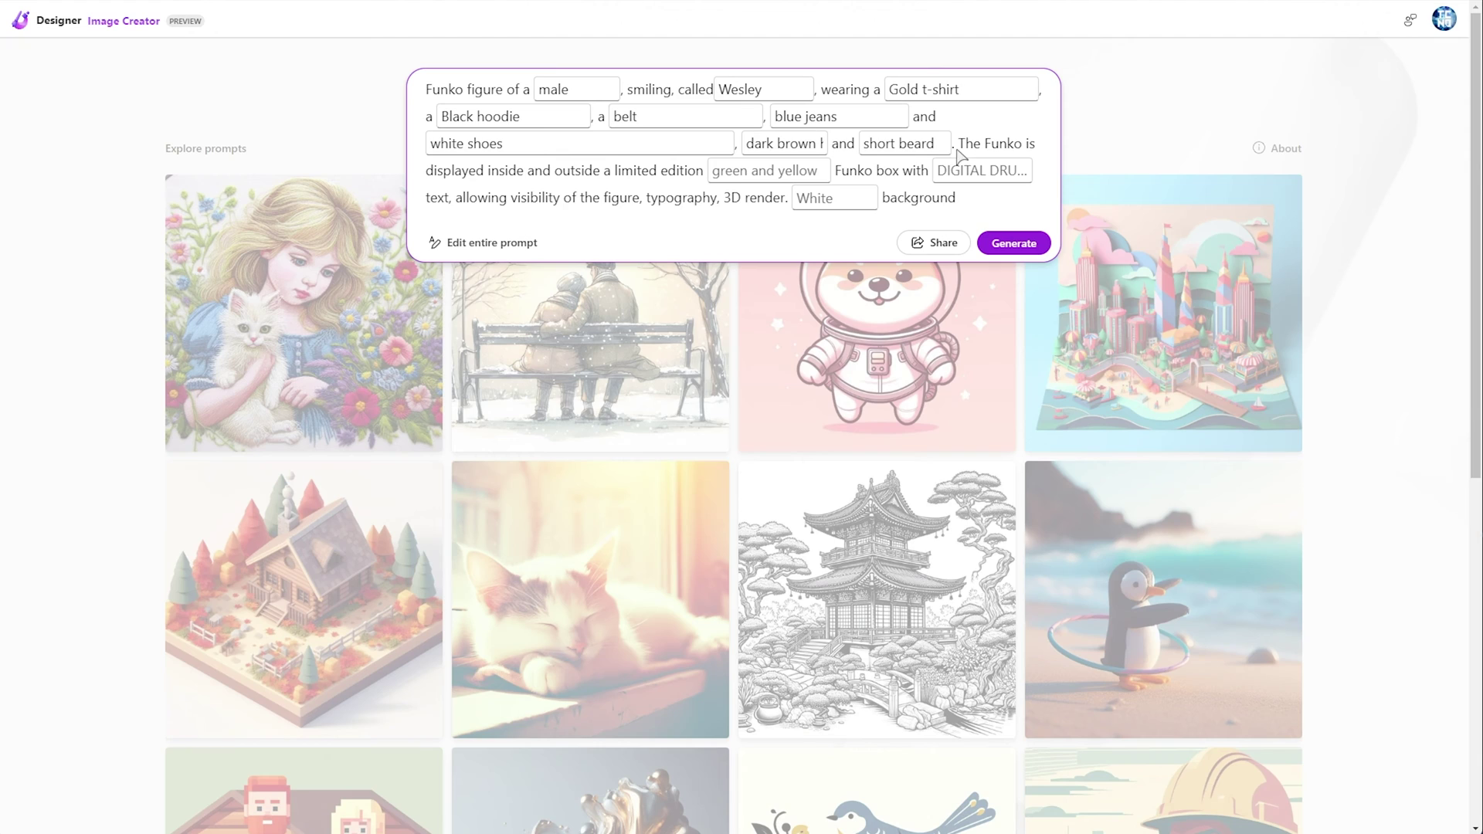
Make the box red and white reading TROUBLECHUTE on a White background, as full editable text
{"action": "left_click", "coordinate": [763, 179]}
{"action": "type", "text": "red and white"}
{"action": "left_click", "coordinate": [983, 175]}
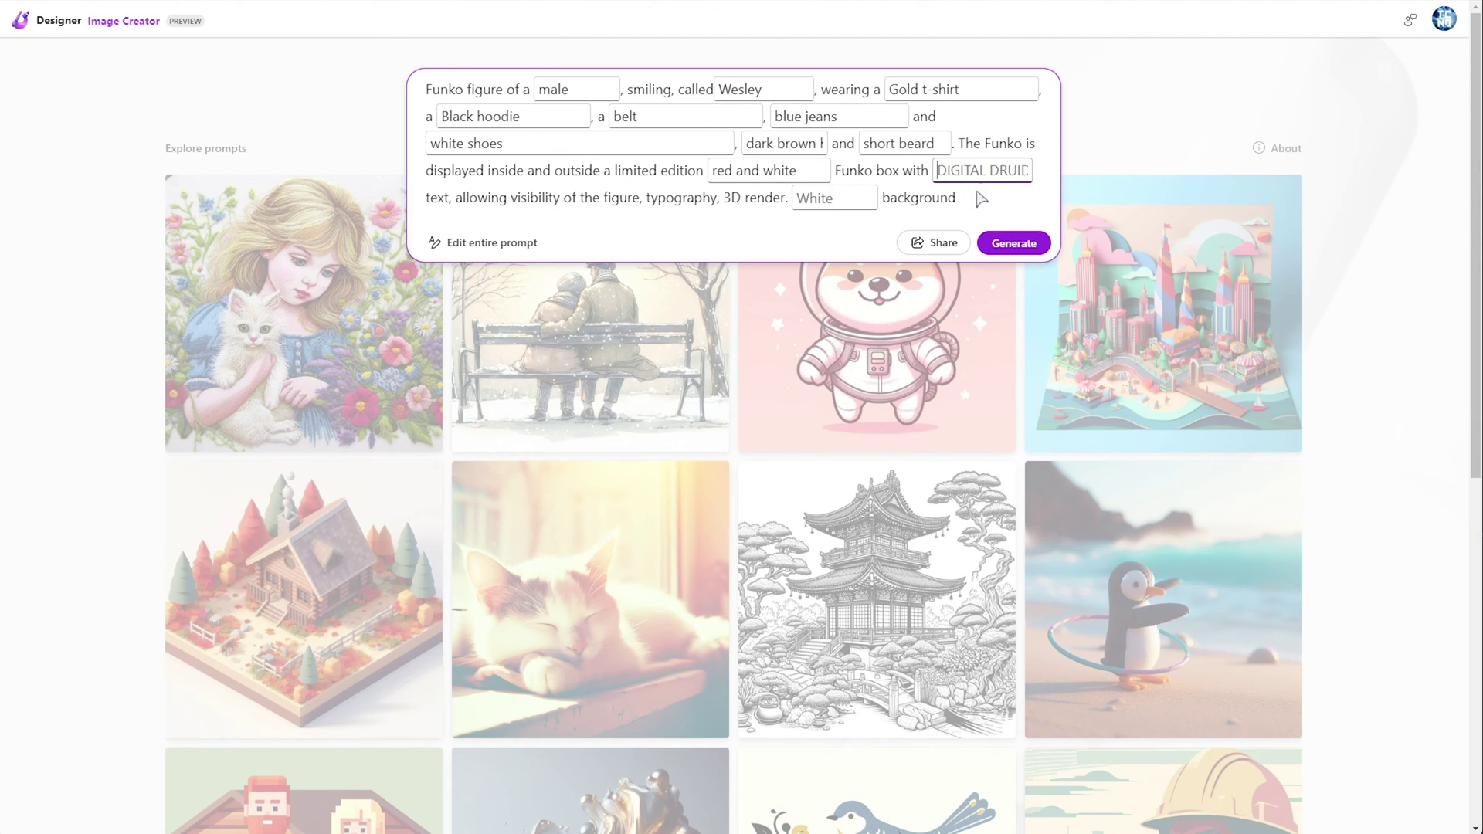
{"action": "type", "text": "TEROUBLECHUTE"}
{"action": "left_click", "coordinate": [806, 196]}
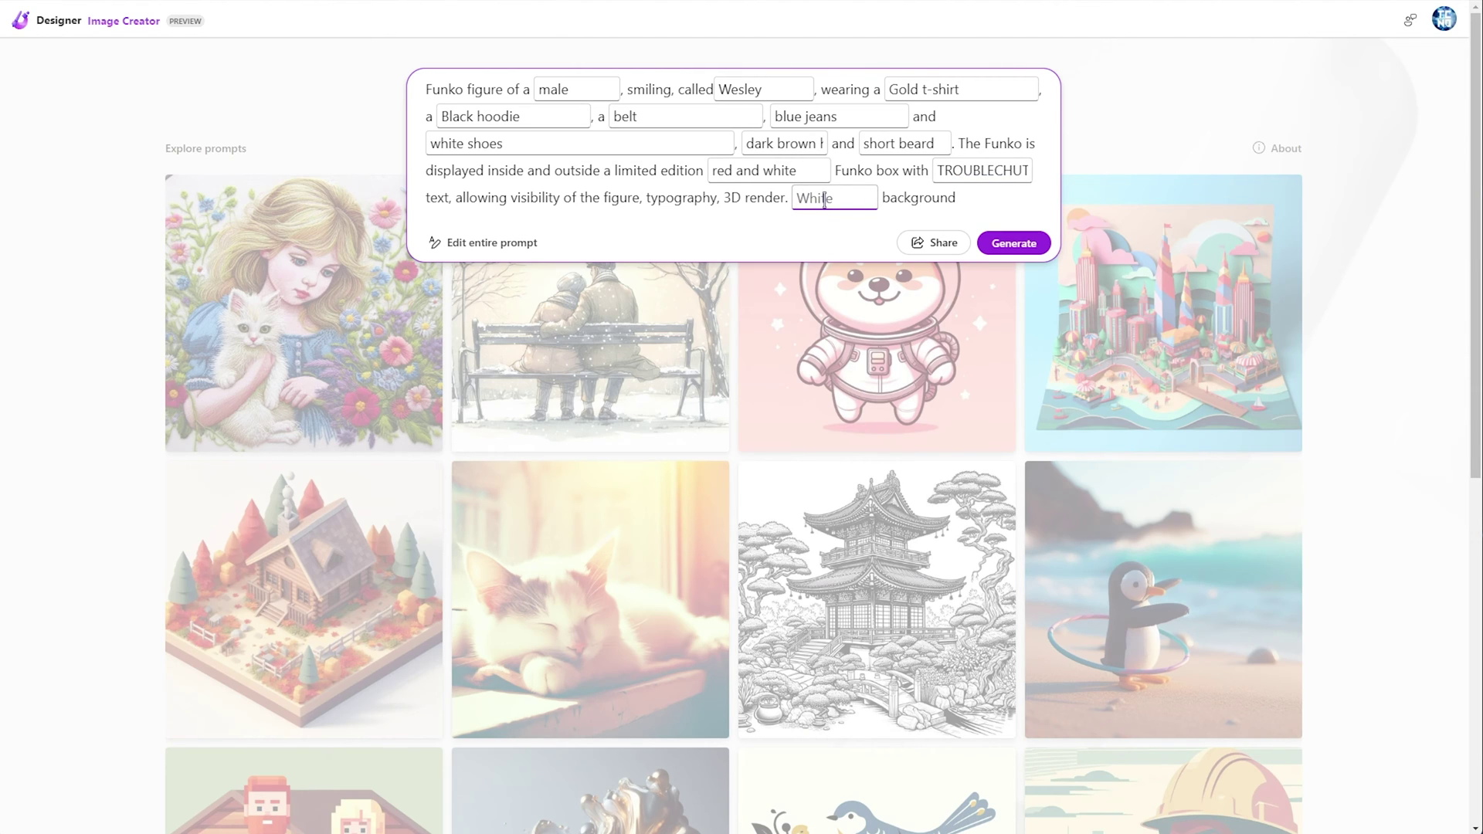
{"action": "type", "text": "White"}
{"action": "left_click", "coordinate": [494, 249]}
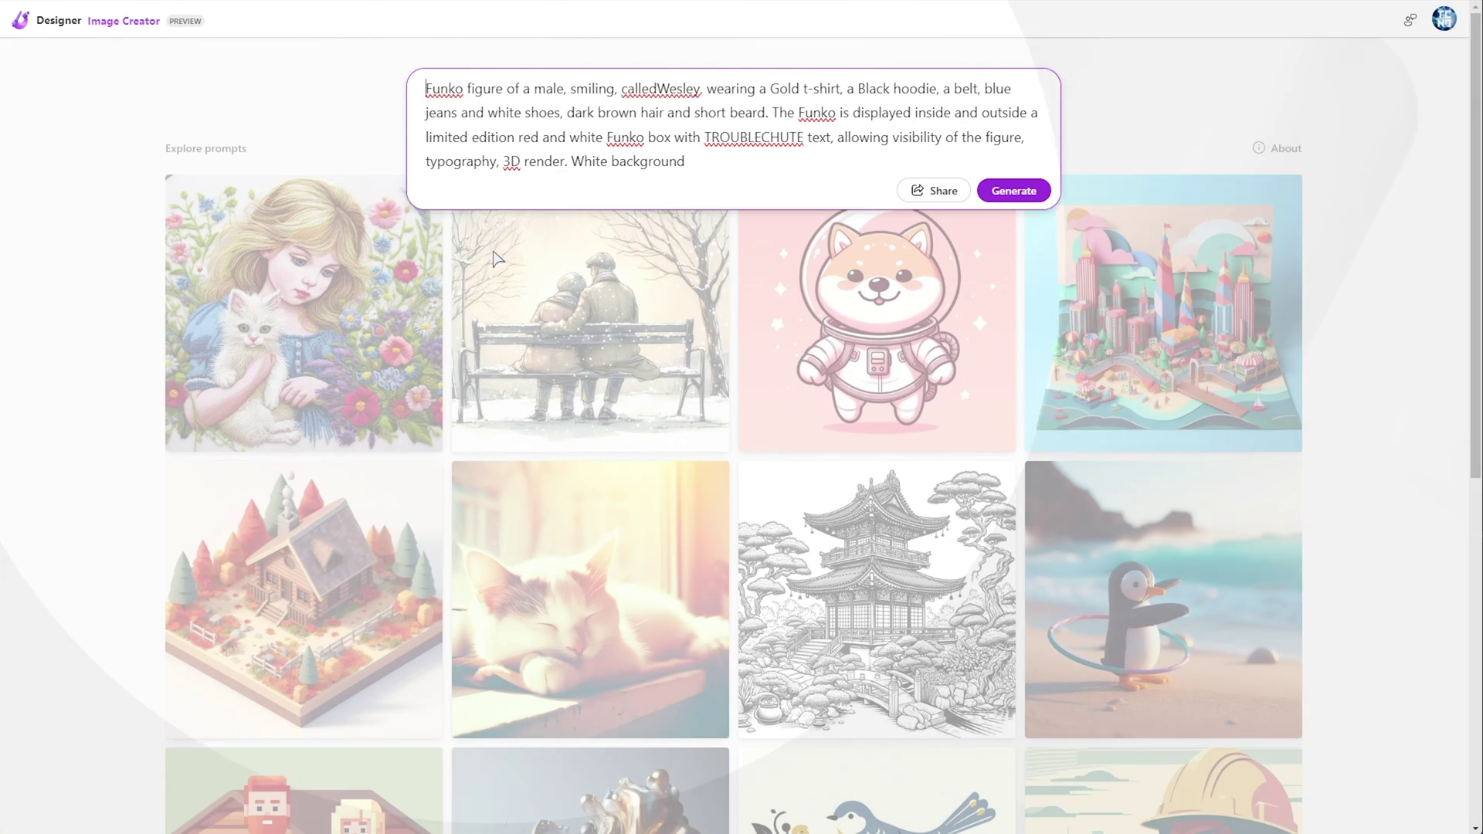
Accept the spell-check fix adding a space after 'called', then generate the first Funko image
{"action": "left_click_drag", "start_coordinate": [794, 159], "coordinate": [395, 88]}
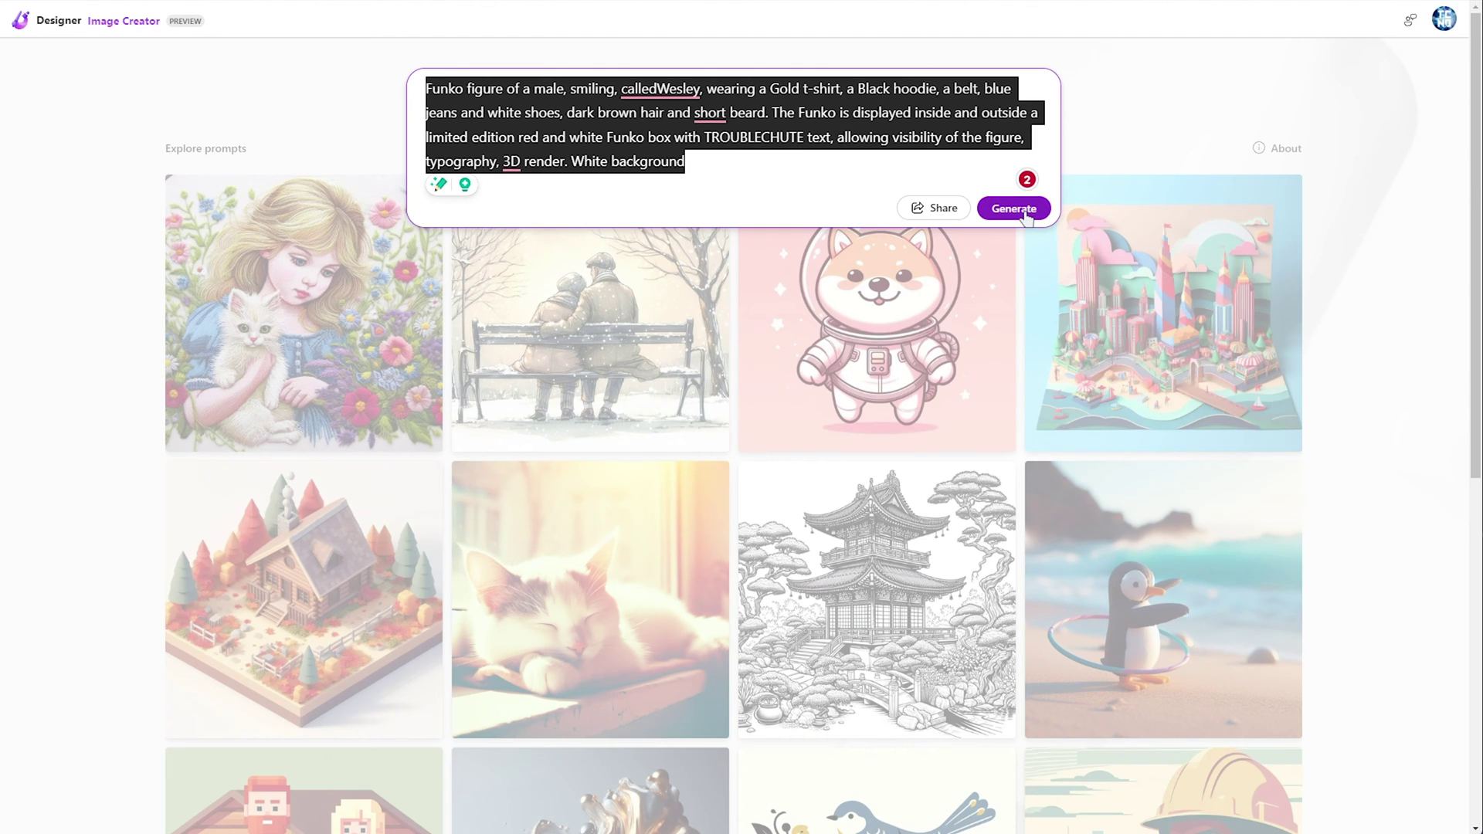
{"action": "left_click", "coordinate": [660, 90]}
{"action": "left_click", "coordinate": [946, 161]}
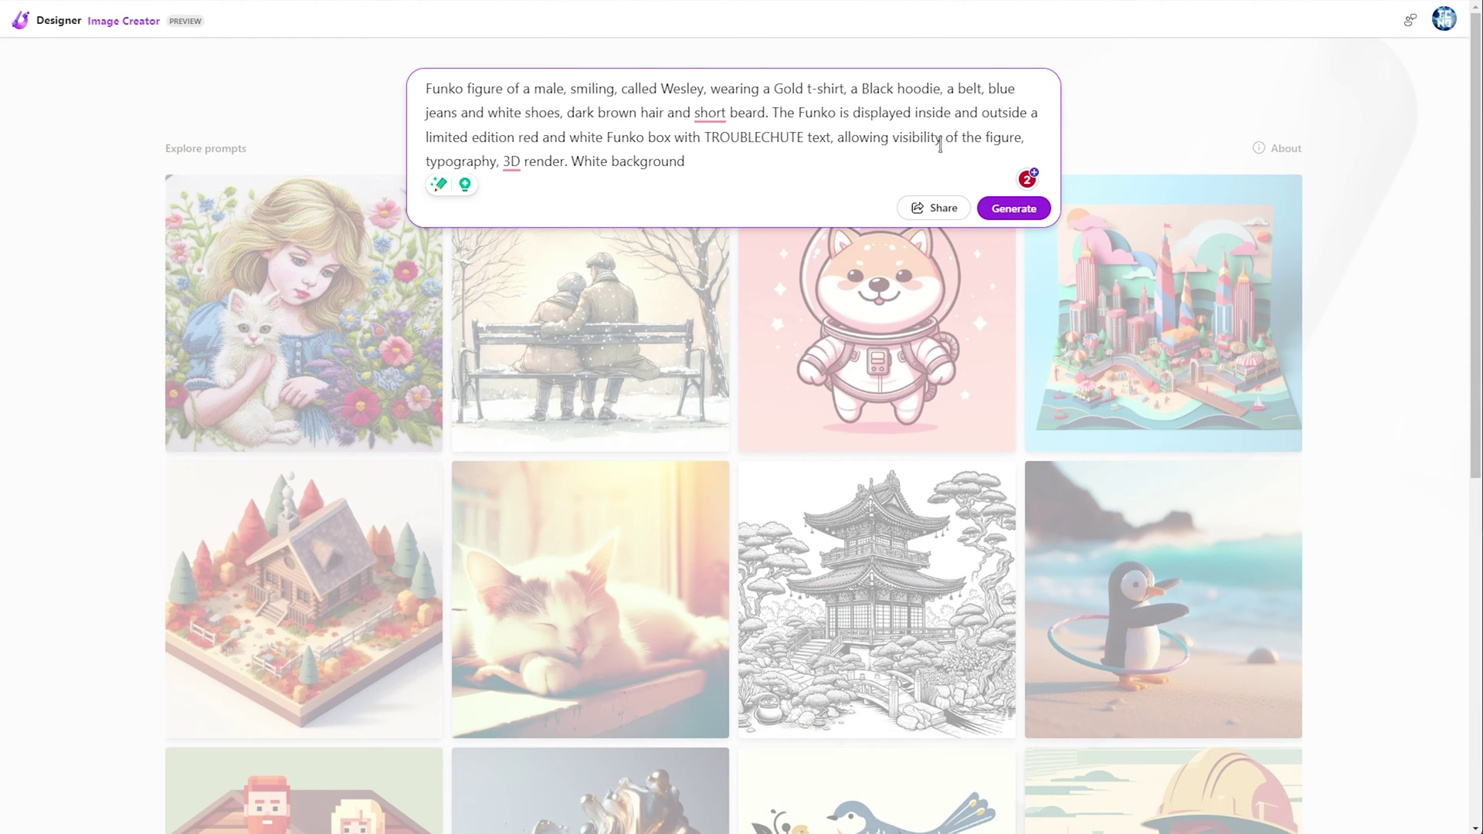
{"action": "left_click", "coordinate": [1013, 218]}
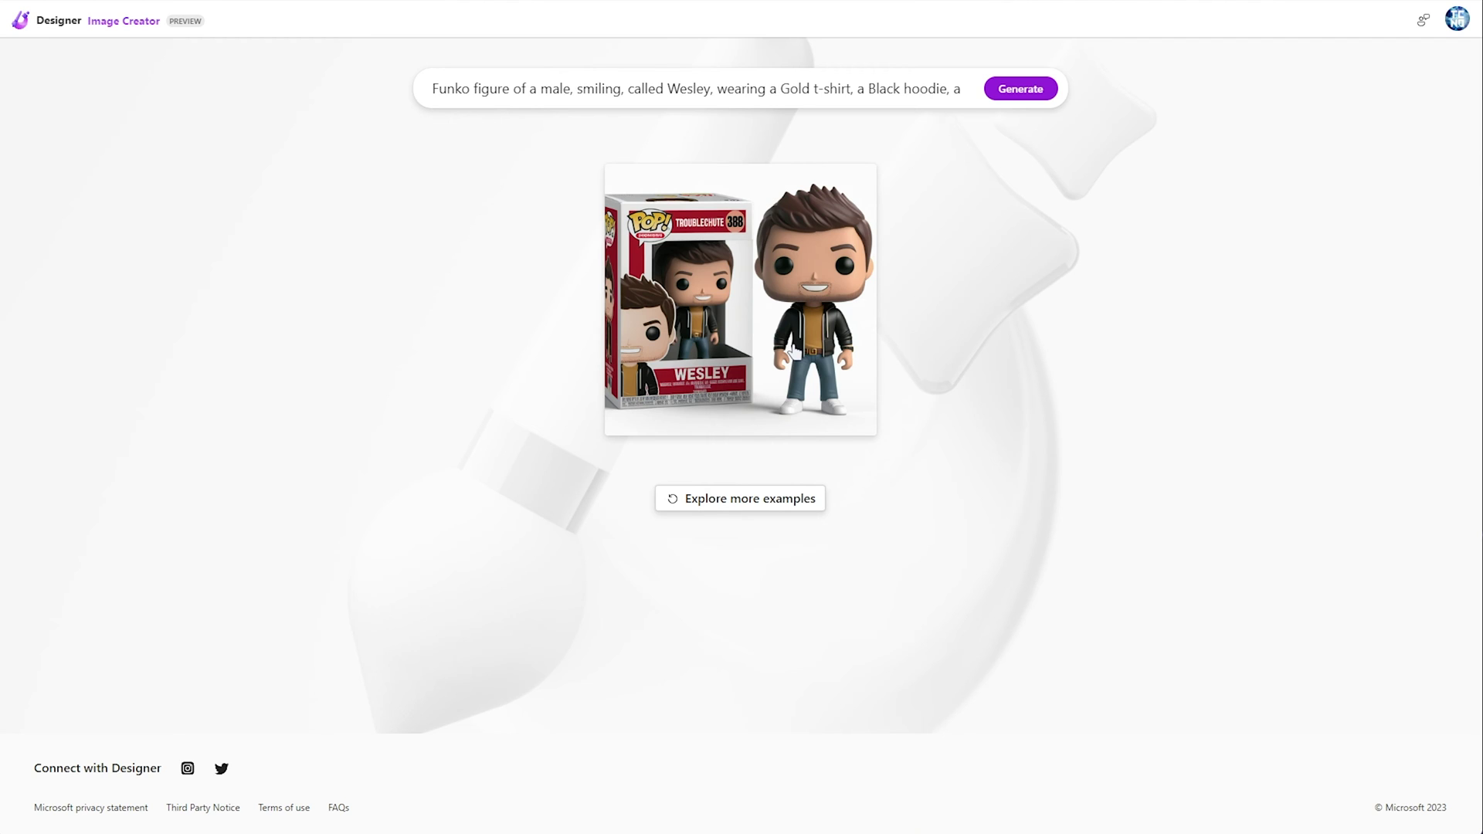
Replace the figure's name in the prompt with TROUBLECHUTE
{"action": "double_click", "coordinate": [688, 88]}
{"action": "type", "text": "TROUBLECHUTE"}
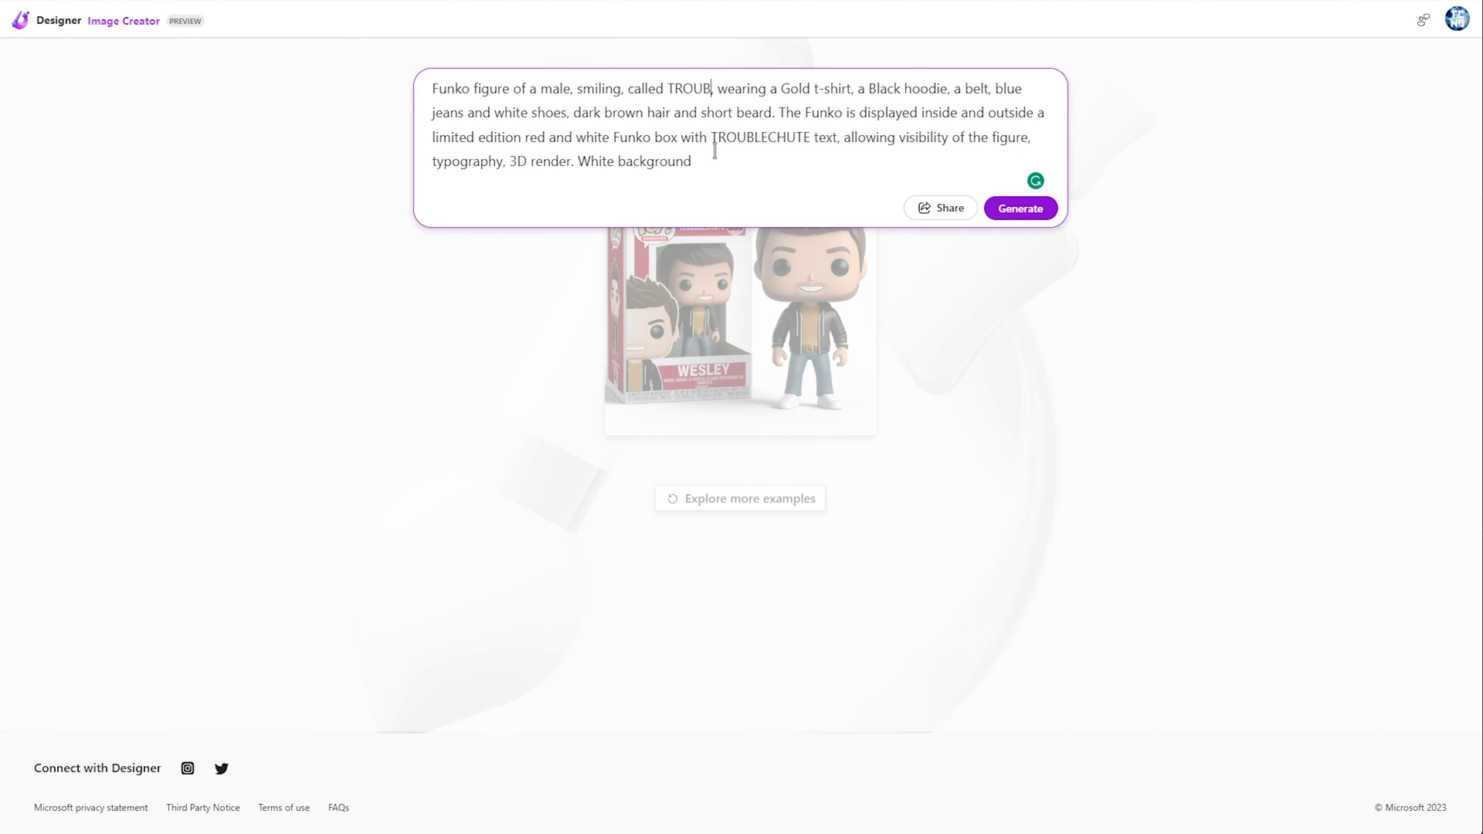
{"action": "double_click", "coordinate": [724, 90]}
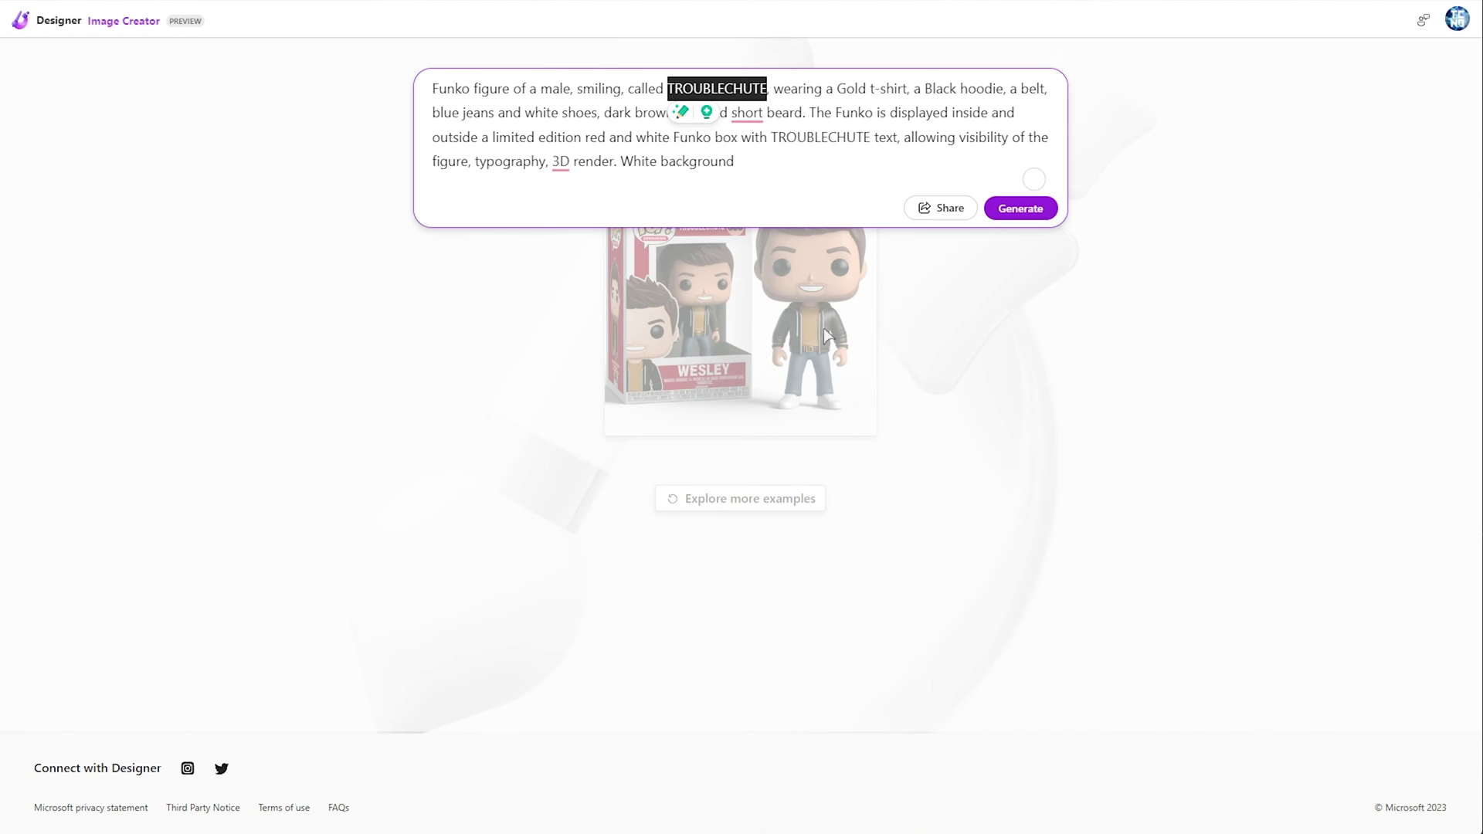
Change the box text to YouTubers and generate four new Funko images
{"action": "double_click", "coordinate": [806, 139]}
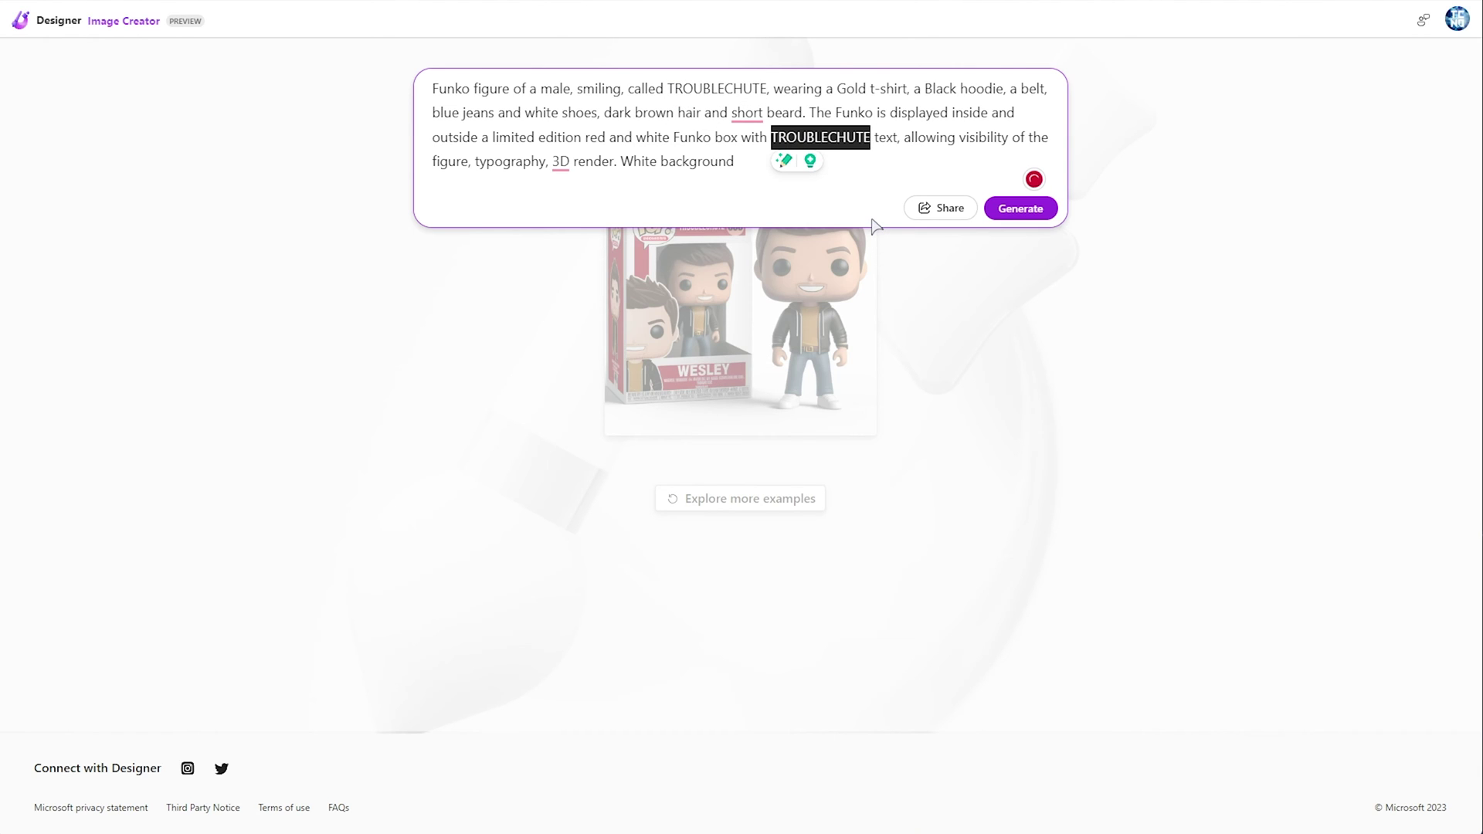
{"action": "type", "text": "YouTubers"}
{"action": "left_click", "coordinate": [1020, 208]}
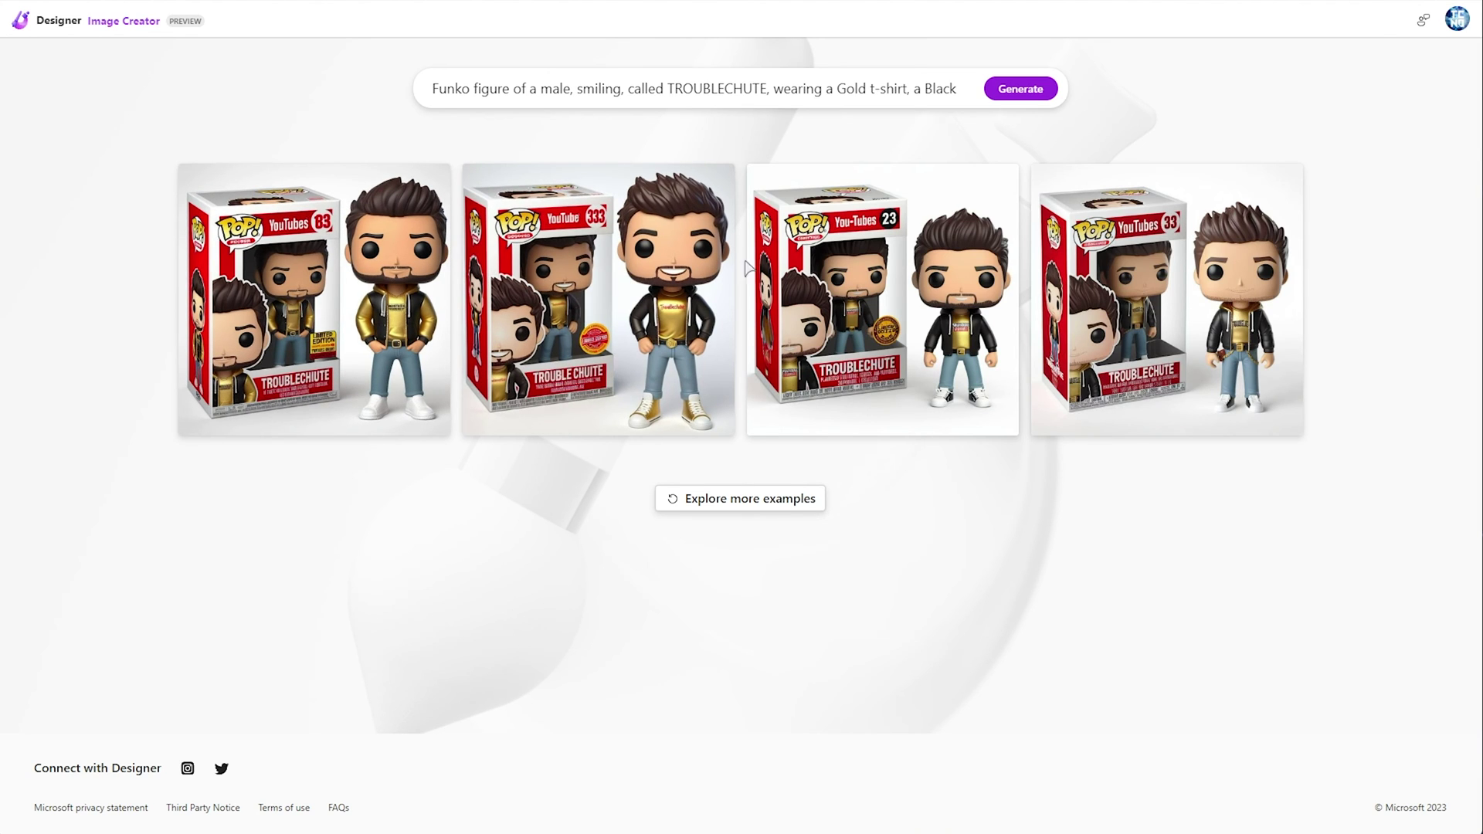
{"action": "left_click", "coordinate": [789, 92]}
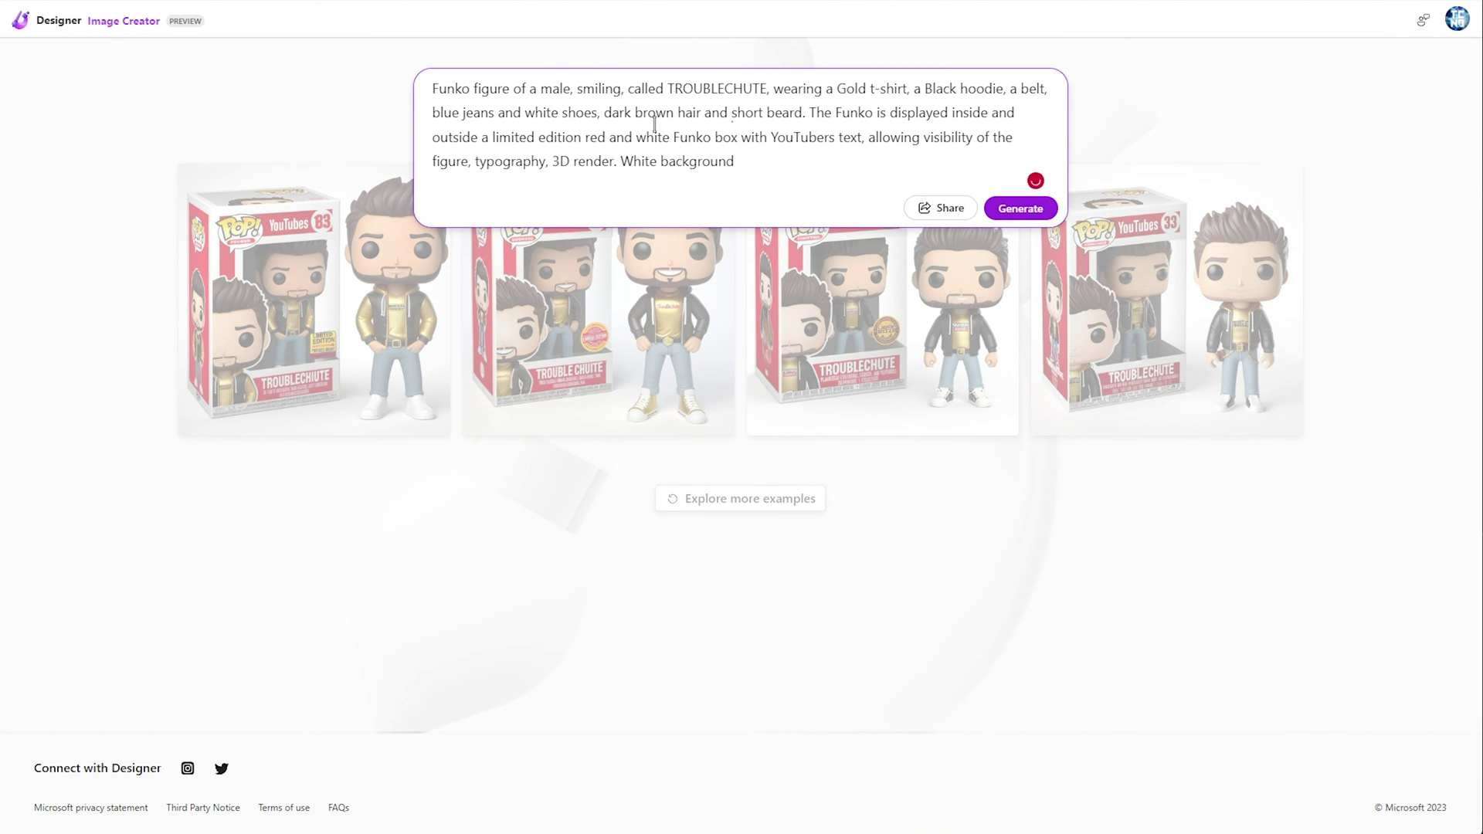
Regenerate to get two Funko images with YouTubers boxes and open the first one's details
{"action": "left_click", "coordinate": [1145, 116]}
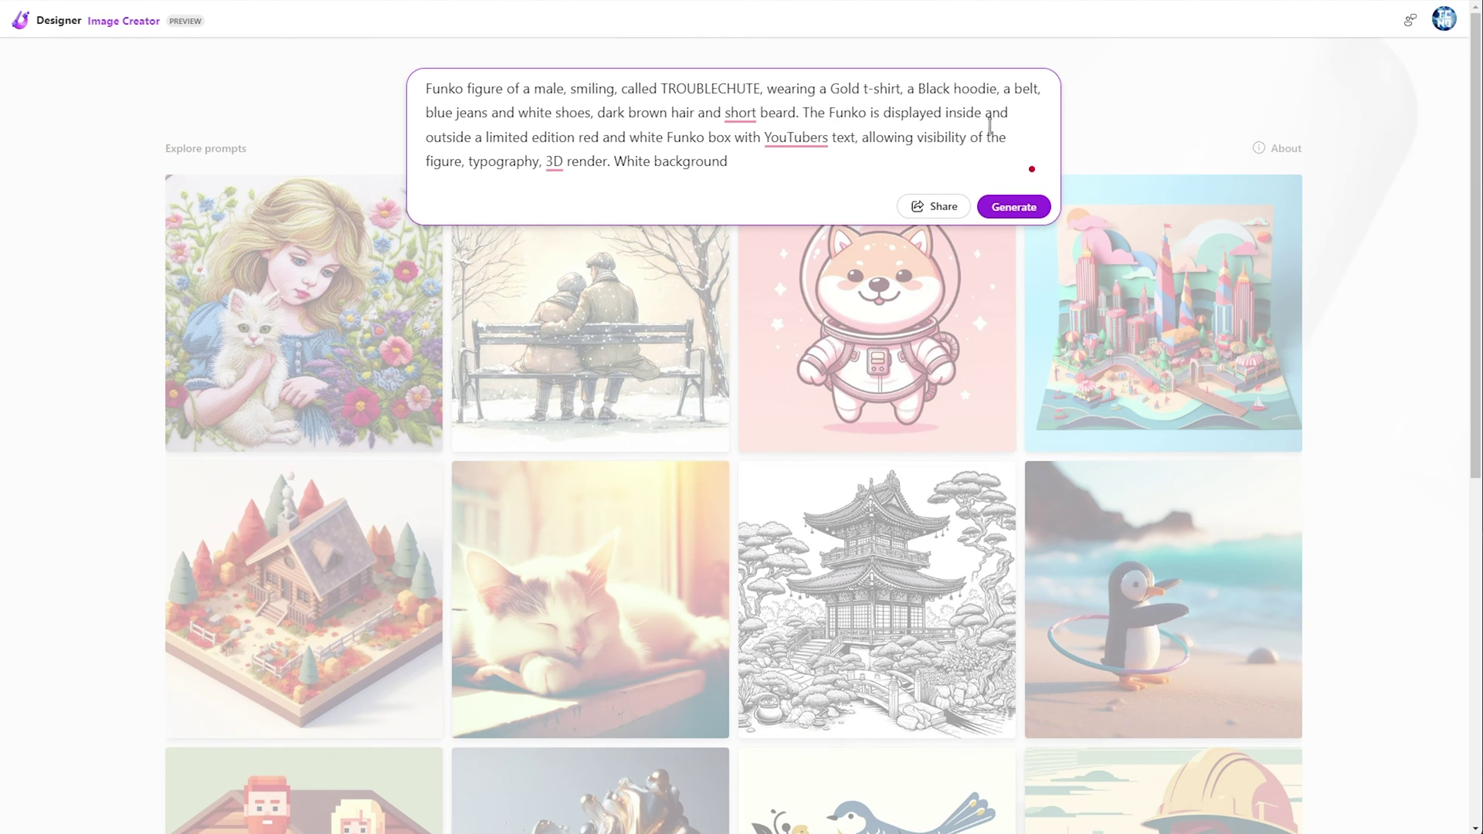
{"action": "left_click", "coordinate": [1013, 205]}
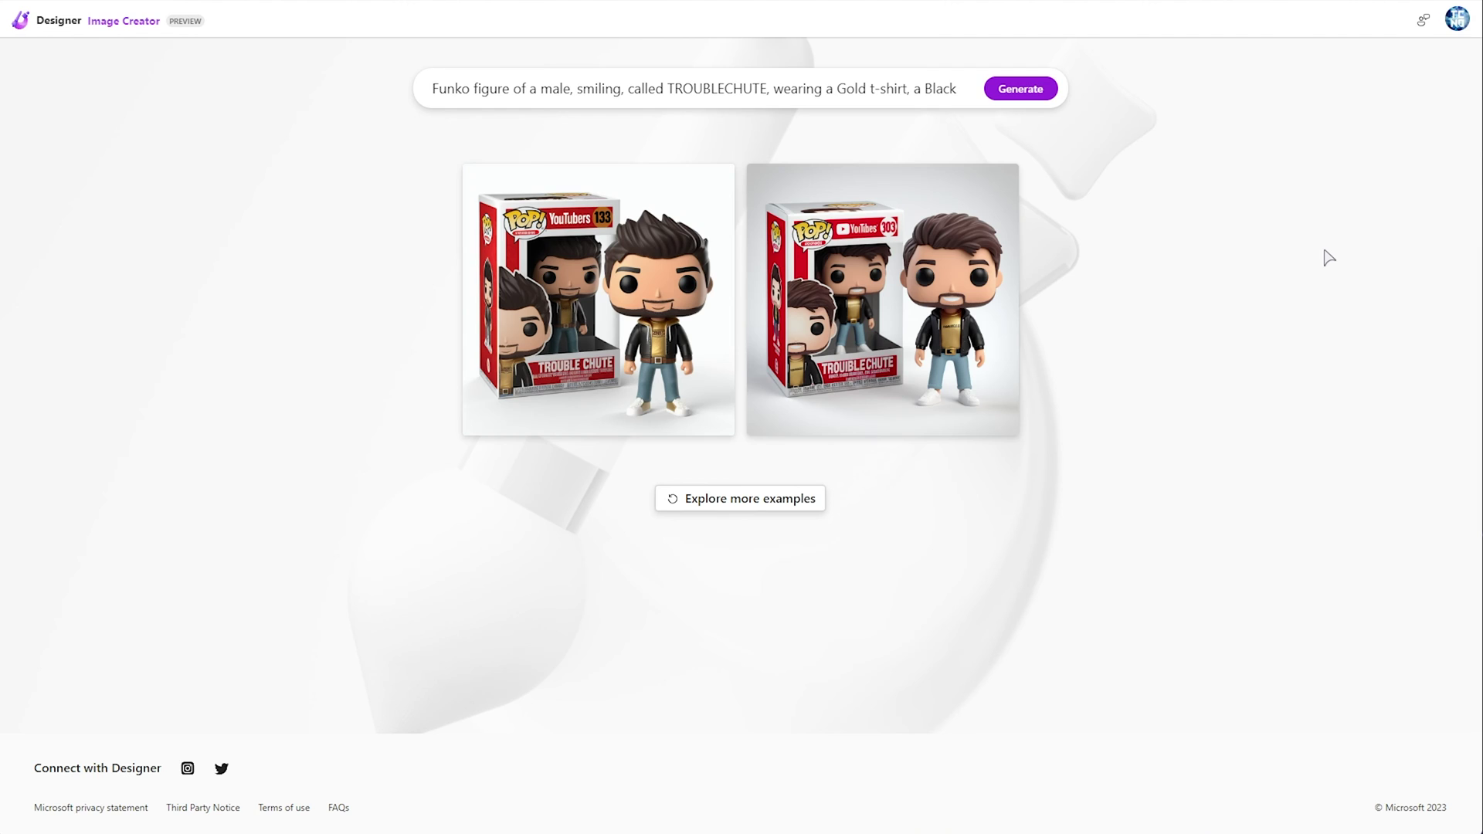
{"action": "left_click", "coordinate": [598, 299]}
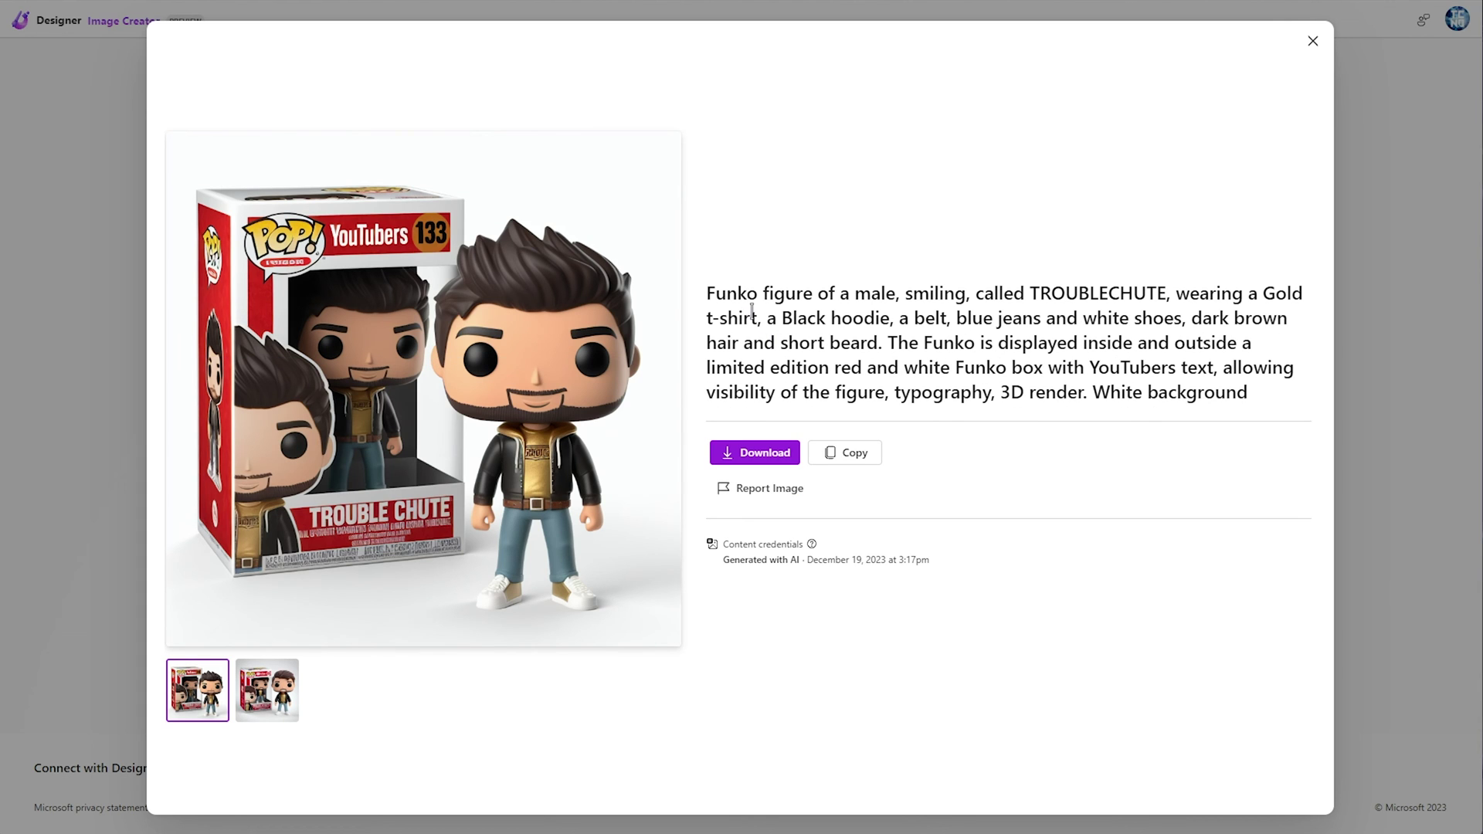
Download the first Funko image and close its detail view
{"action": "left_click", "coordinate": [765, 454]}
{"action": "left_click", "coordinate": [1313, 43]}
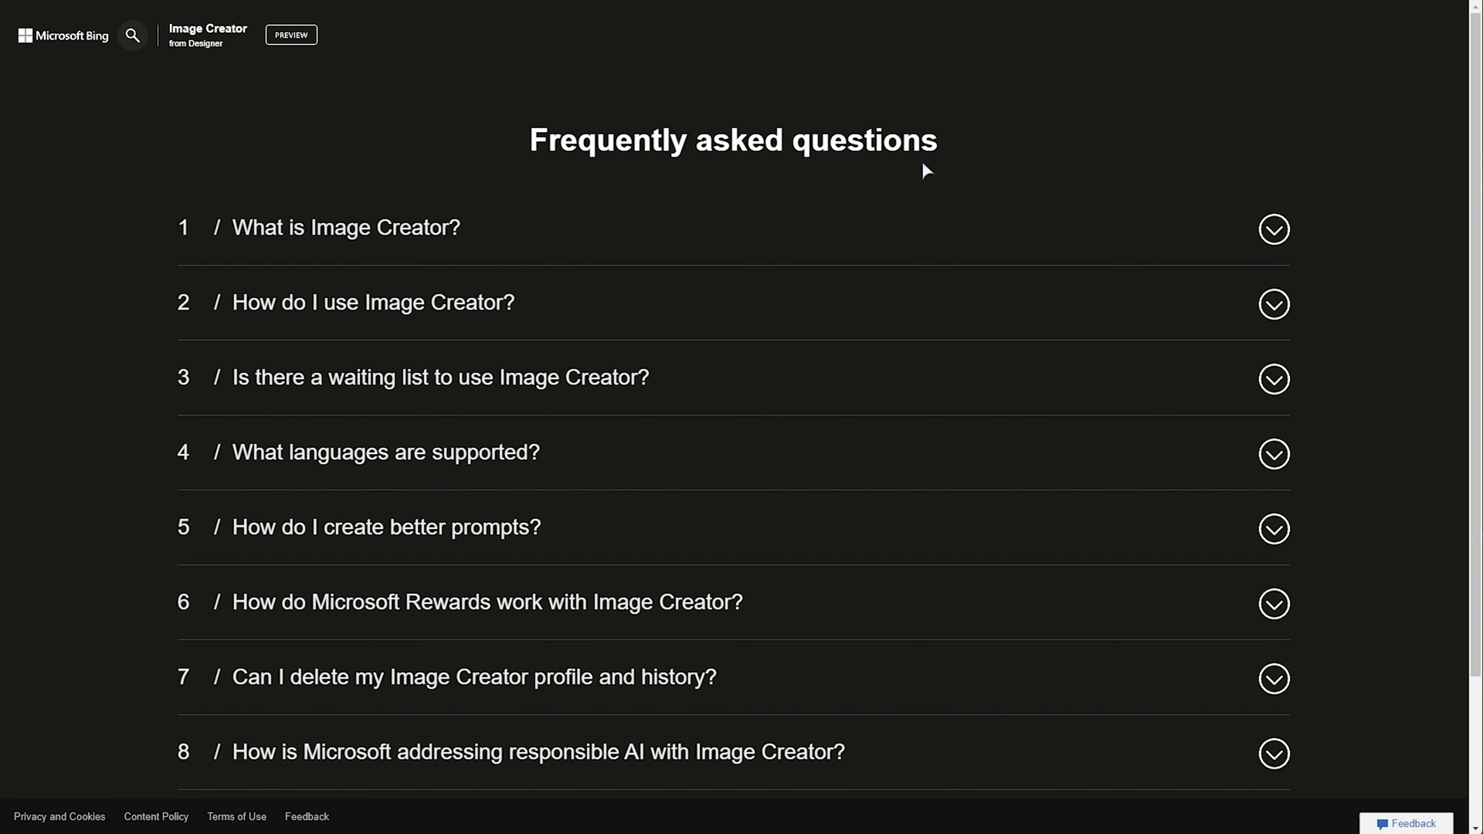
Highlight the waiting-list answer's points: no waiting list and available to all
{"action": "scroll", "coordinate": [922, 164], "scroll_direction": "down", "scroll_amount": 1}
{"action": "left_click_drag", "start_coordinate": [232, 349], "coordinate": [684, 350]}
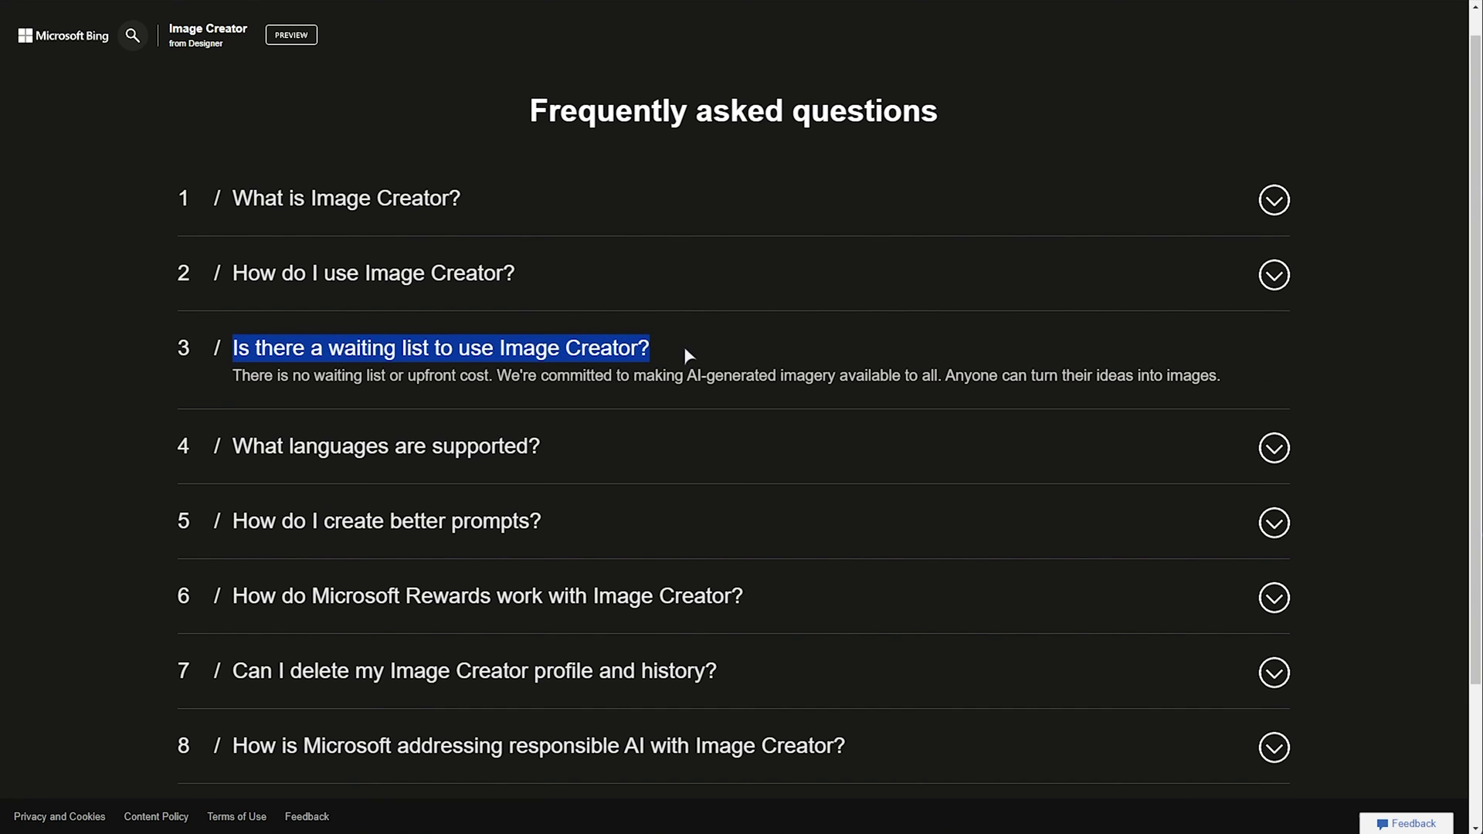
{"action": "left_click_drag", "start_coordinate": [293, 382], "coordinate": [492, 383]}
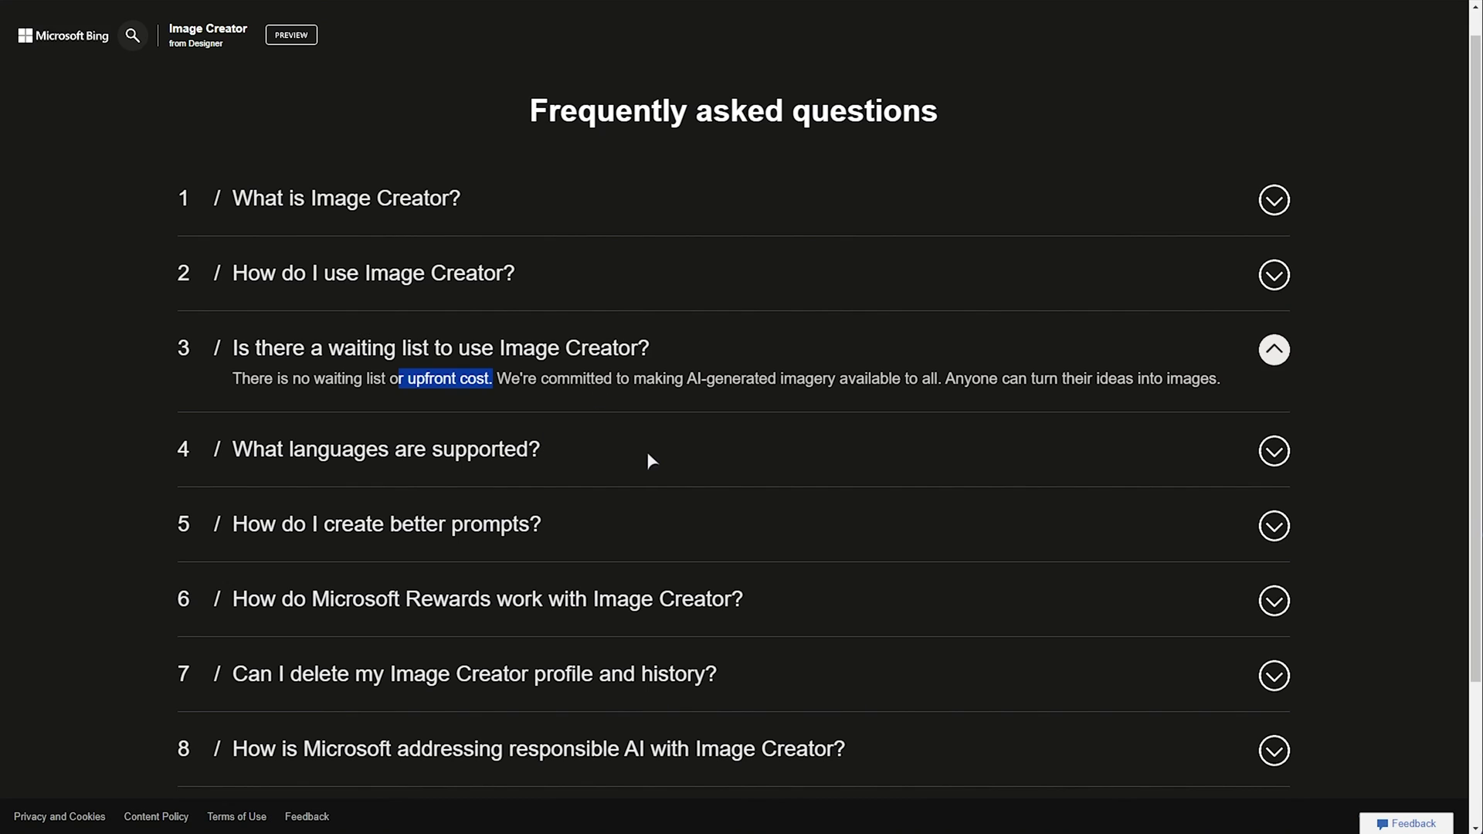
{"action": "left_click_drag", "start_coordinate": [848, 382], "coordinate": [937, 383]}
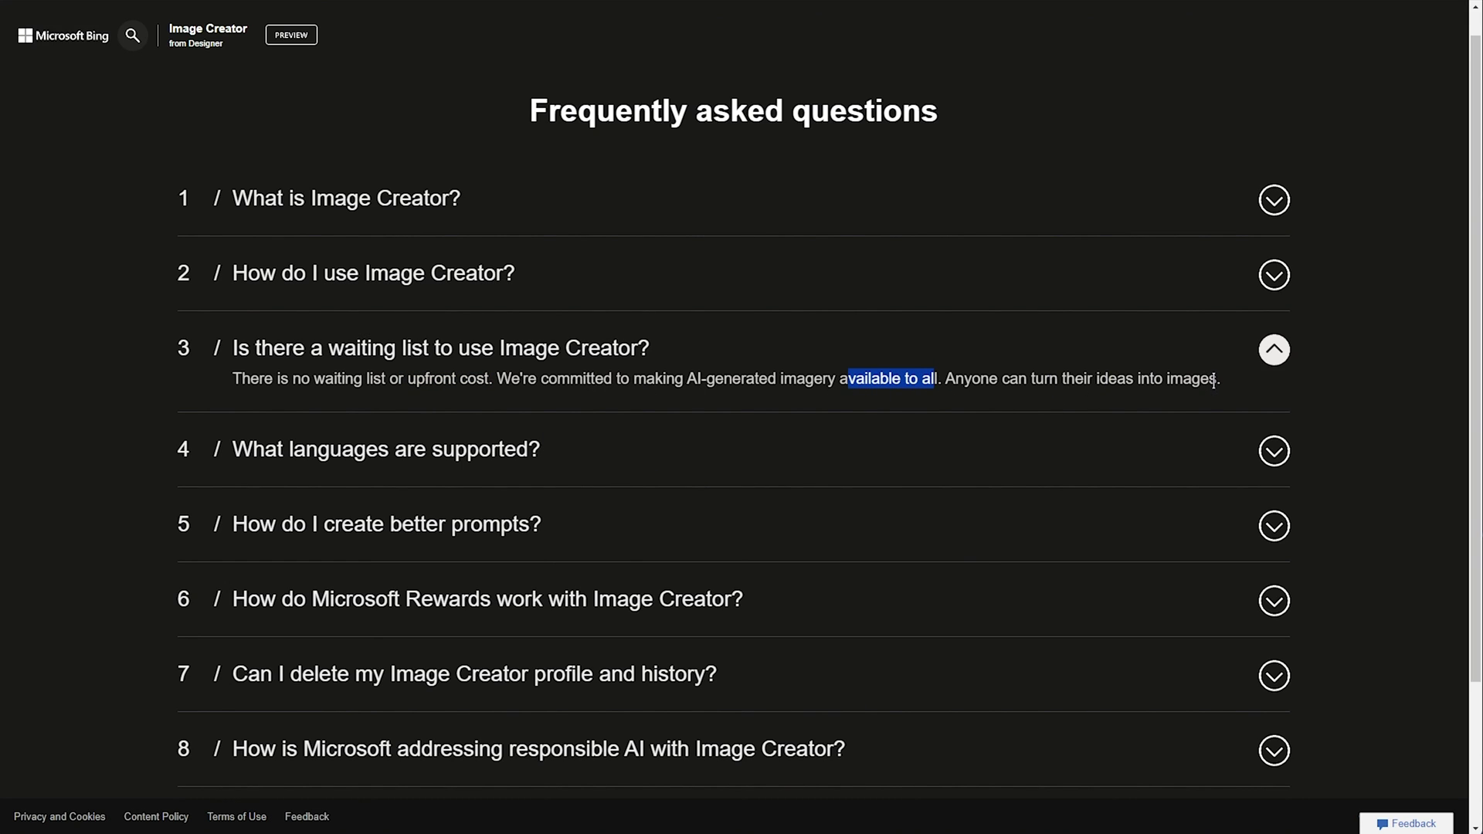
{"action": "left_click_drag", "start_coordinate": [1219, 380], "coordinate": [1083, 380]}
{"action": "left_click", "coordinate": [1069, 379]}
{"action": "scroll", "coordinate": [1107, 433], "scroll_direction": "down", "scroll_amount": 2}
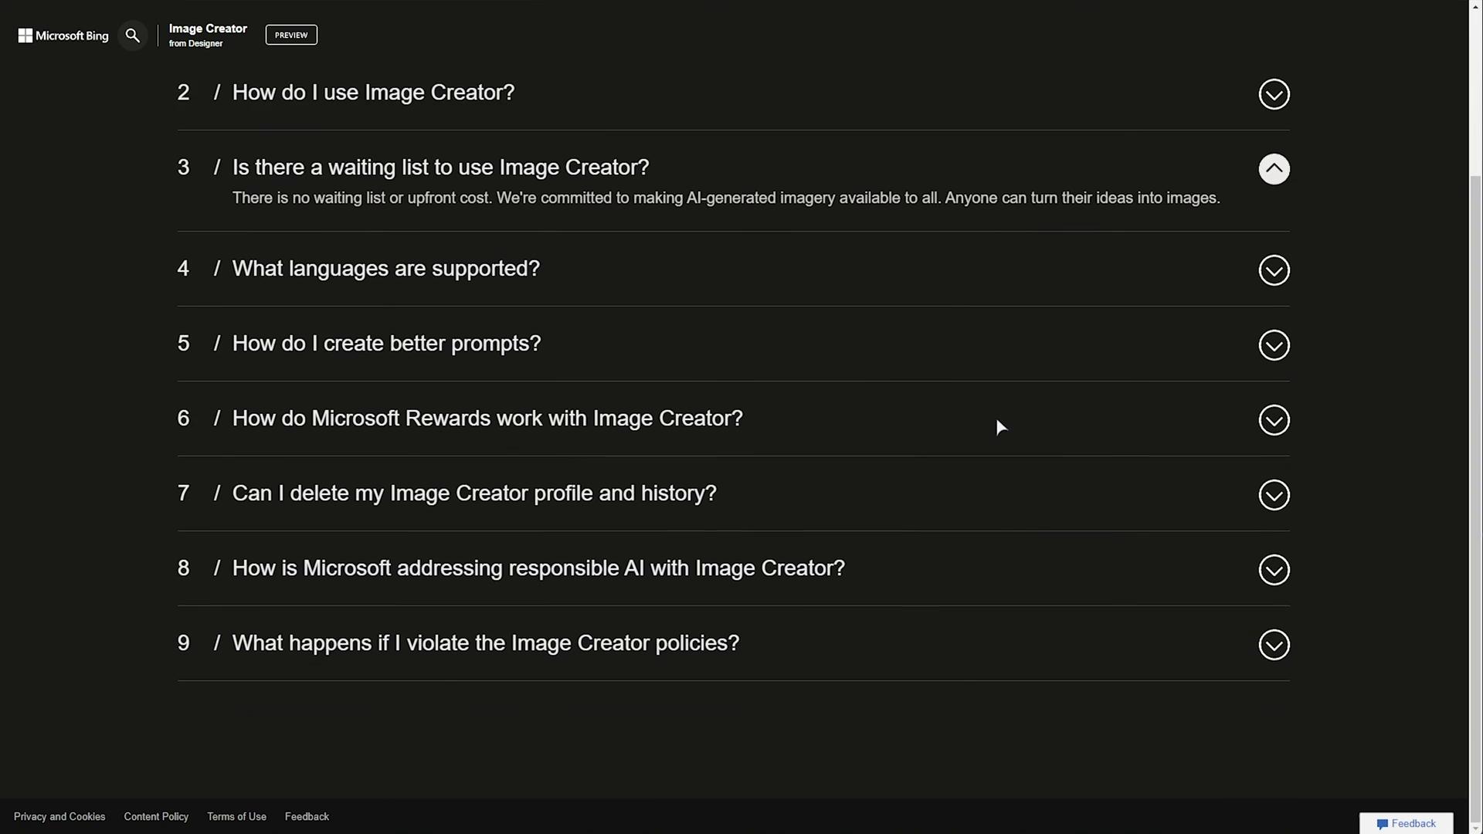
{"action": "scroll", "coordinate": [996, 424], "scroll_direction": "up", "scroll_amount": 3}
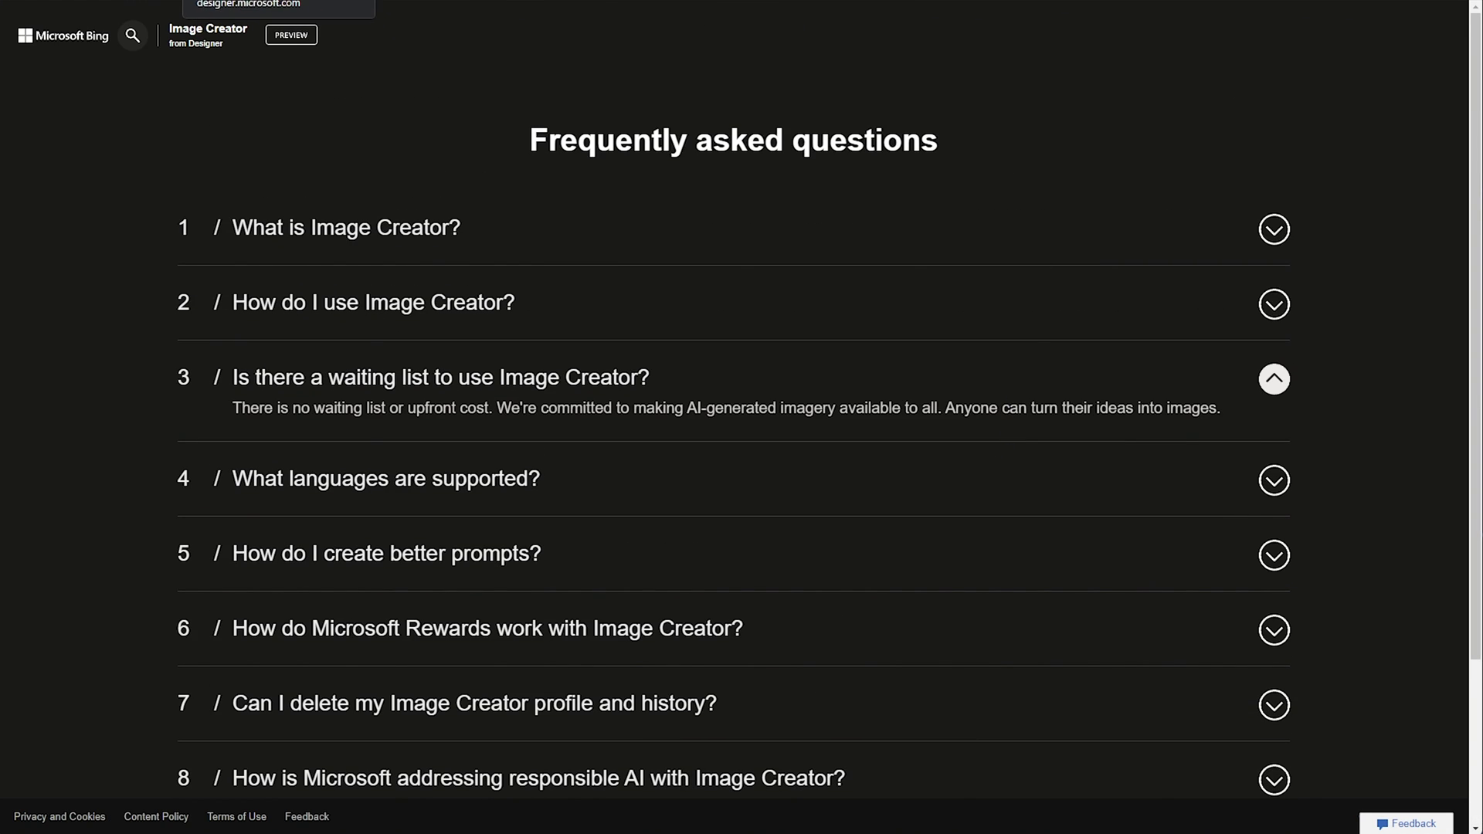
Switch back to the Designer Image Creator tab with Ctrl+Tab
{"action": "key", "text": "ctrl+Tab"}
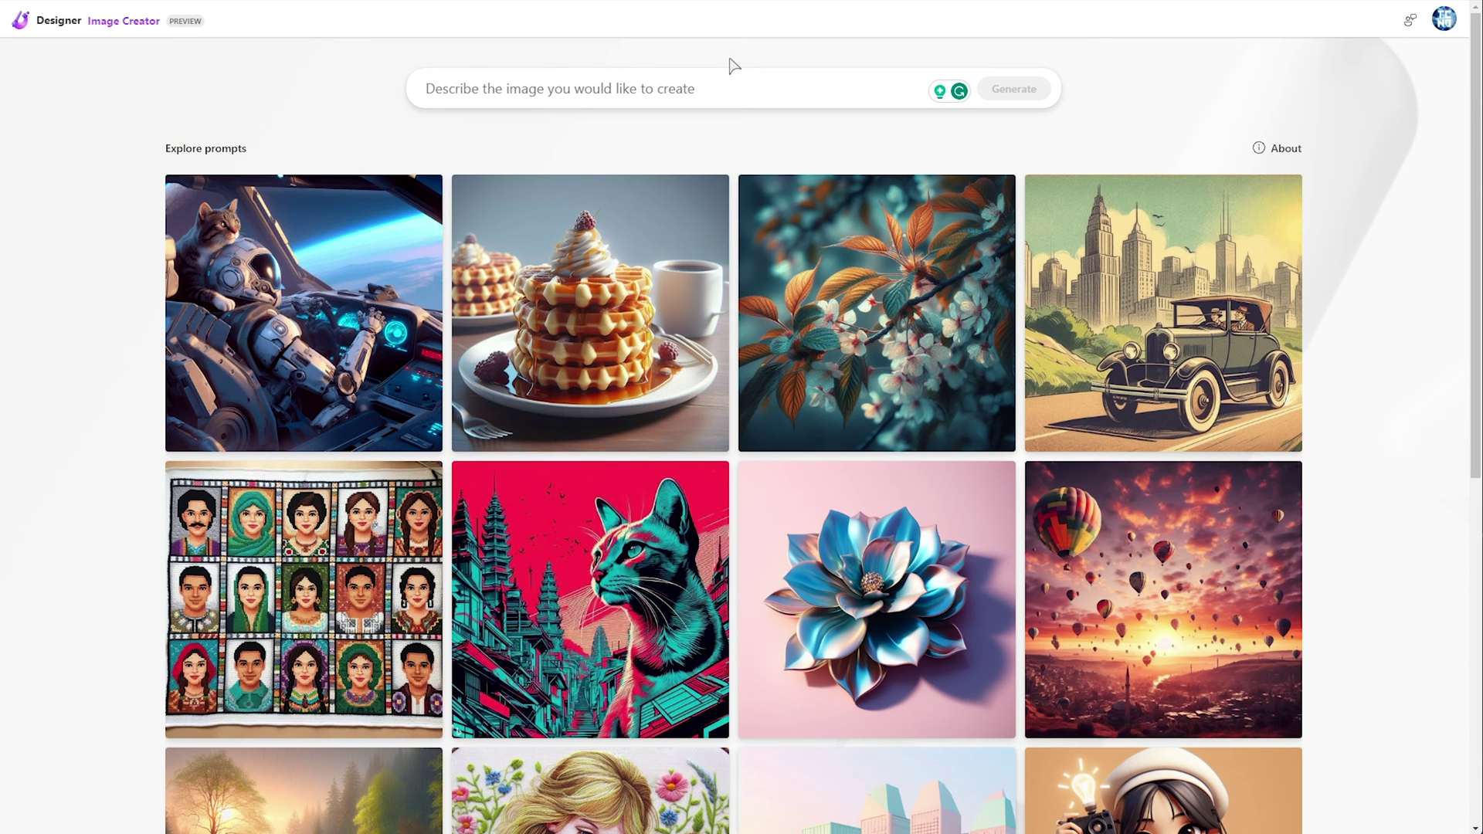